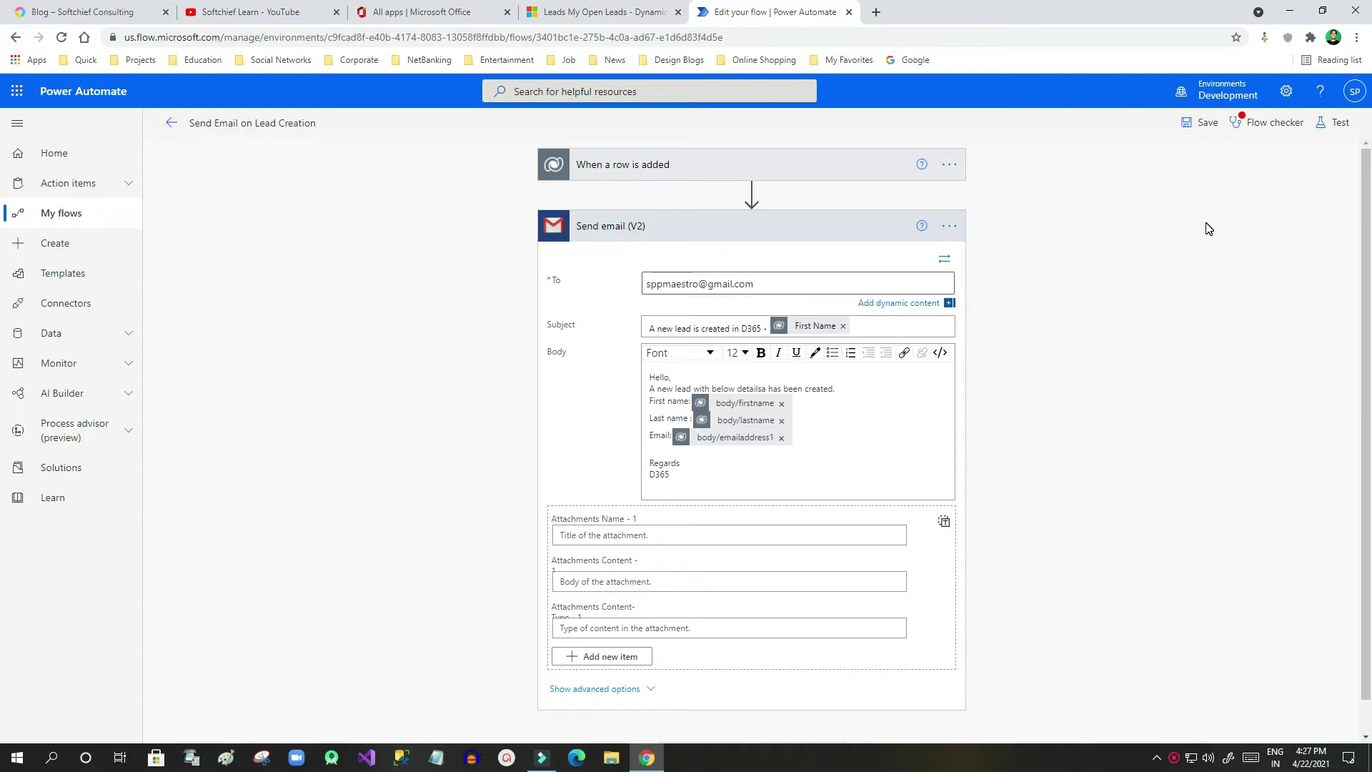
Run Flow checker, then expand and collapse the trigger and Send email (V2) cards to refresh them
{"action": "left_click", "coordinate": [1260, 123]}
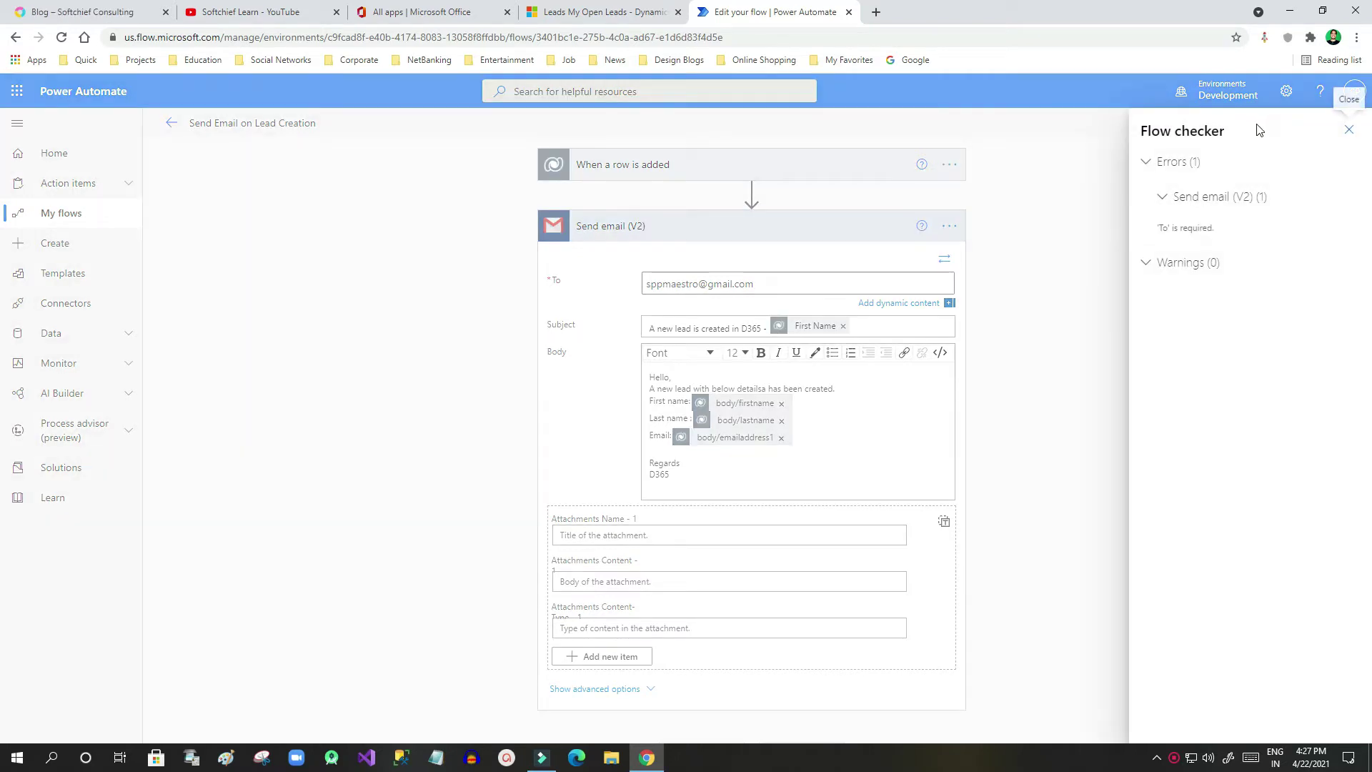
{"action": "left_click", "coordinate": [1348, 135]}
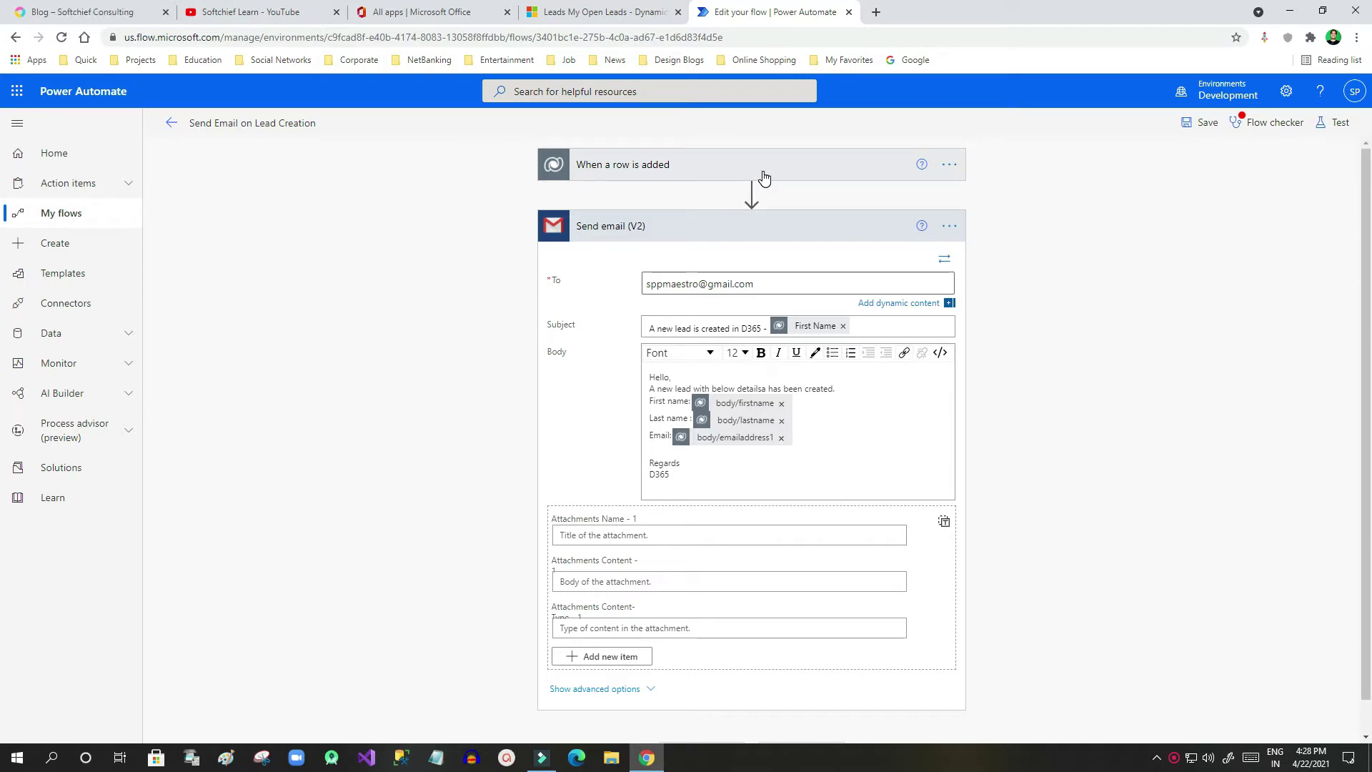
{"action": "left_click", "coordinate": [761, 175]}
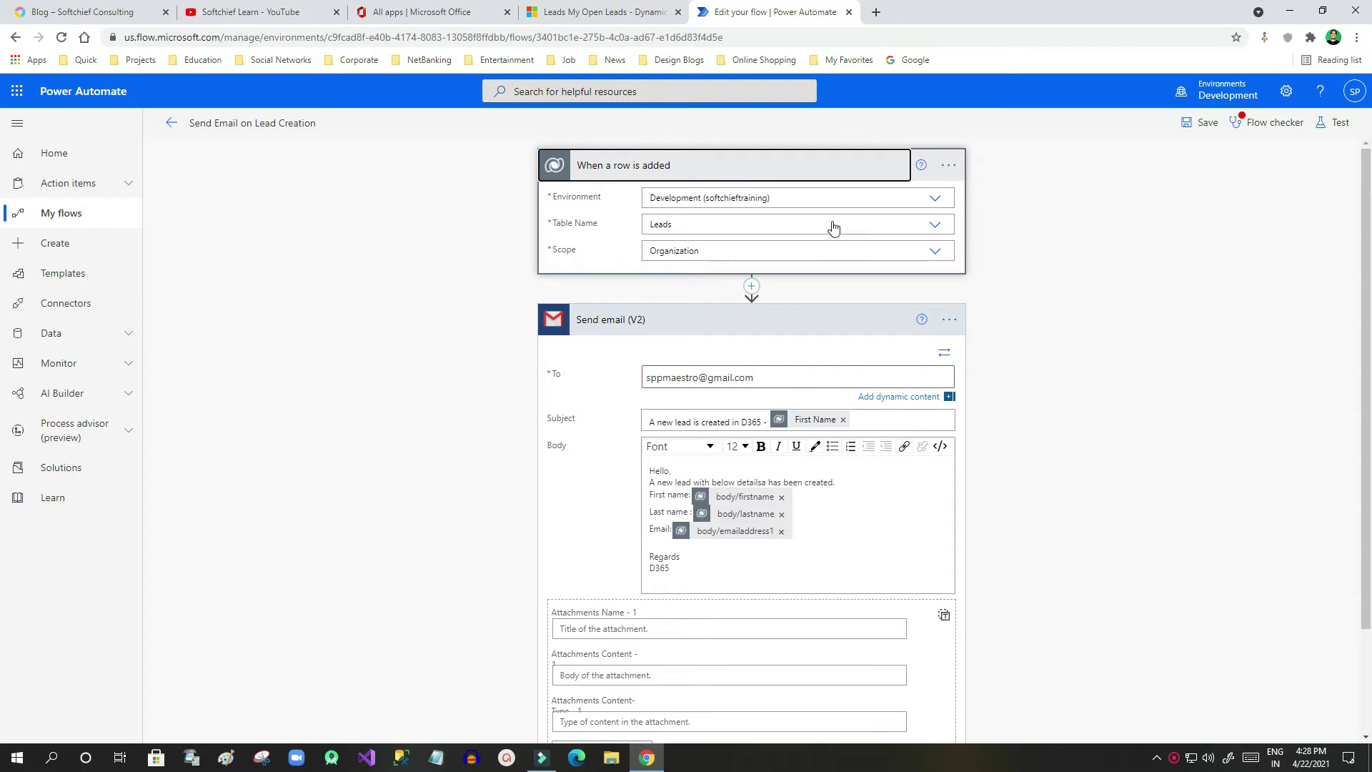
{"action": "left_click", "coordinate": [758, 172]}
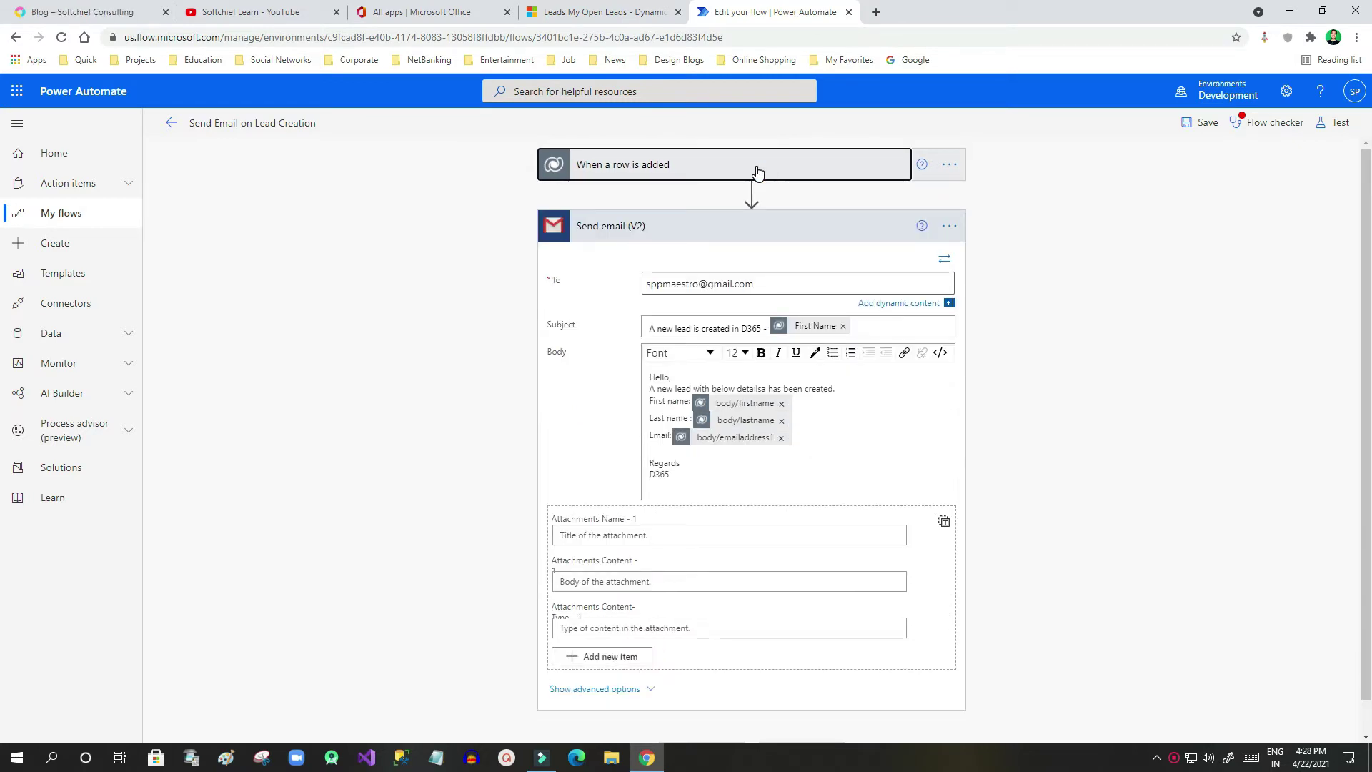
{"action": "left_click", "coordinate": [739, 226]}
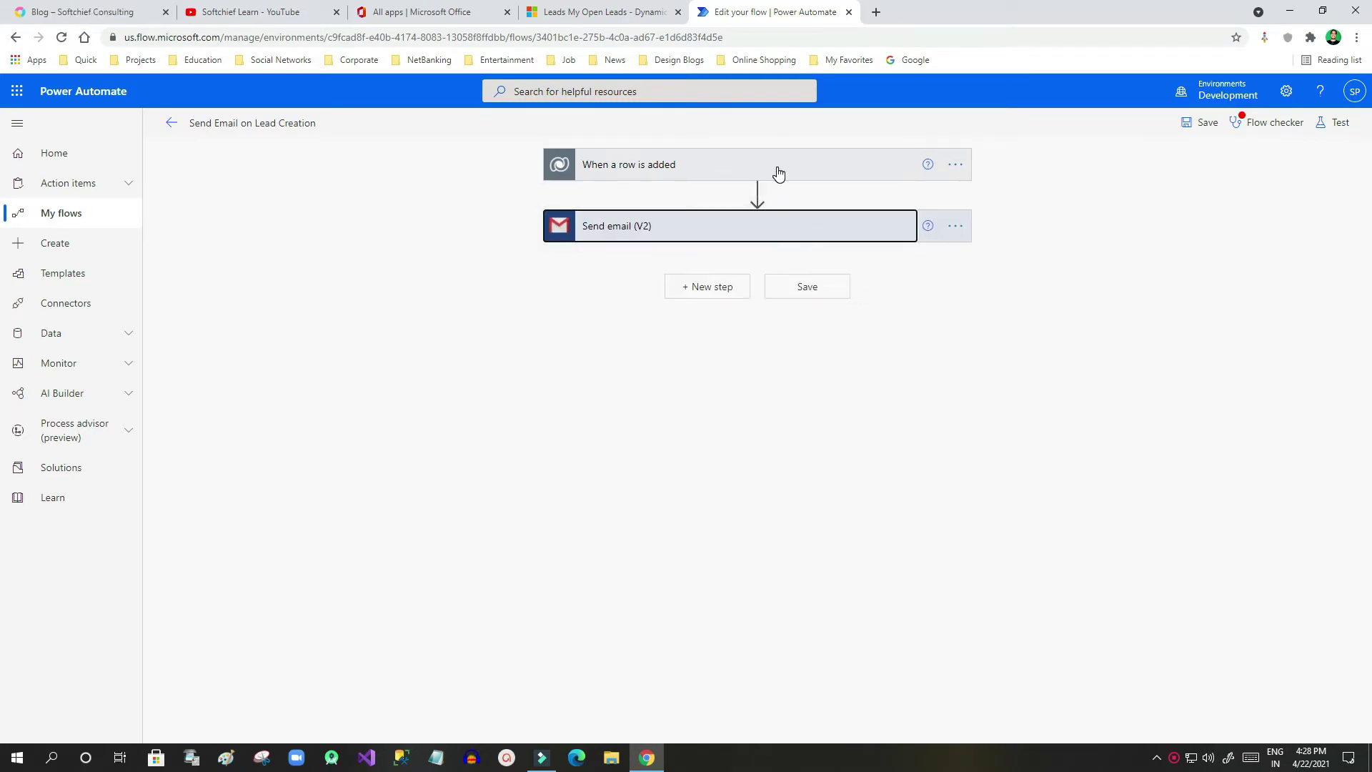
{"action": "left_click", "coordinate": [775, 225]}
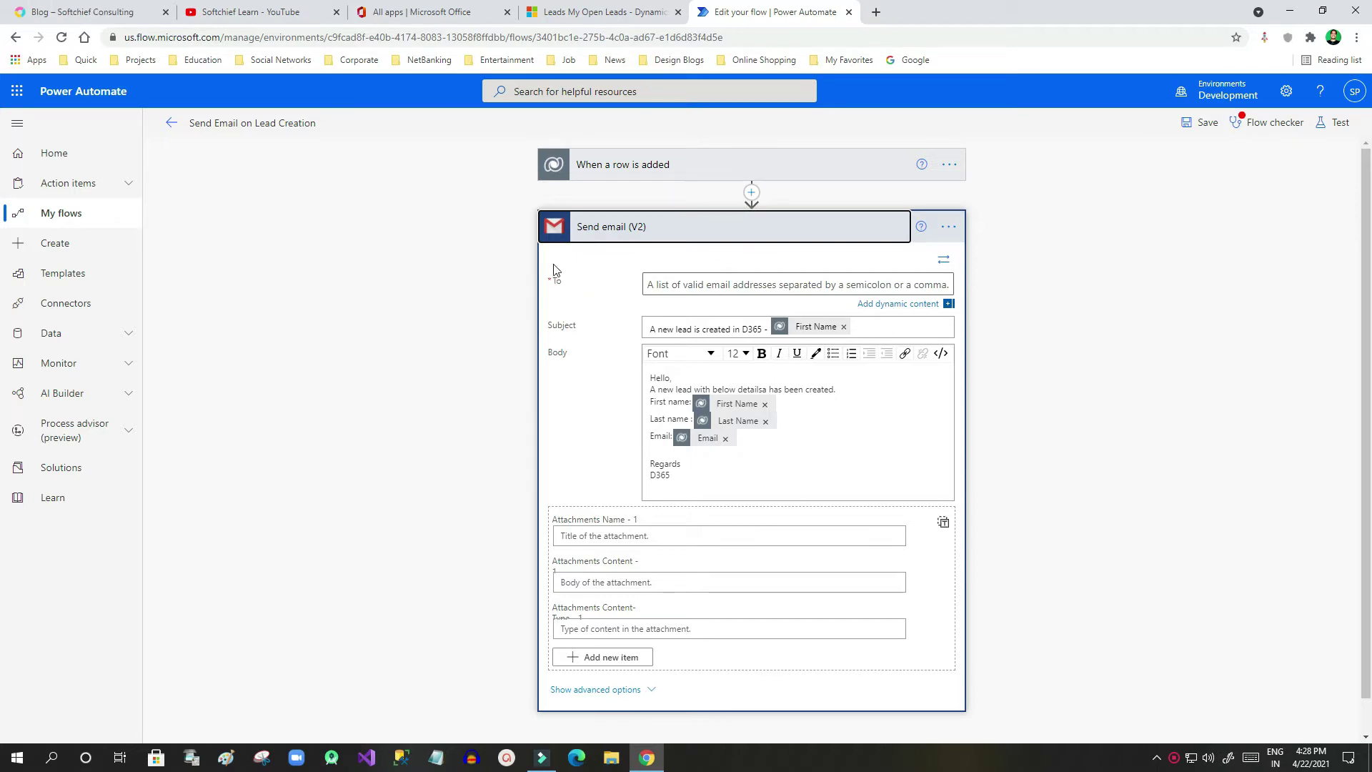
Enter an incomplete test address in the To field; Flow checker still reports 'To' is required
{"action": "left_click", "coordinate": [704, 283]}
{"action": "type", "text": "s"}
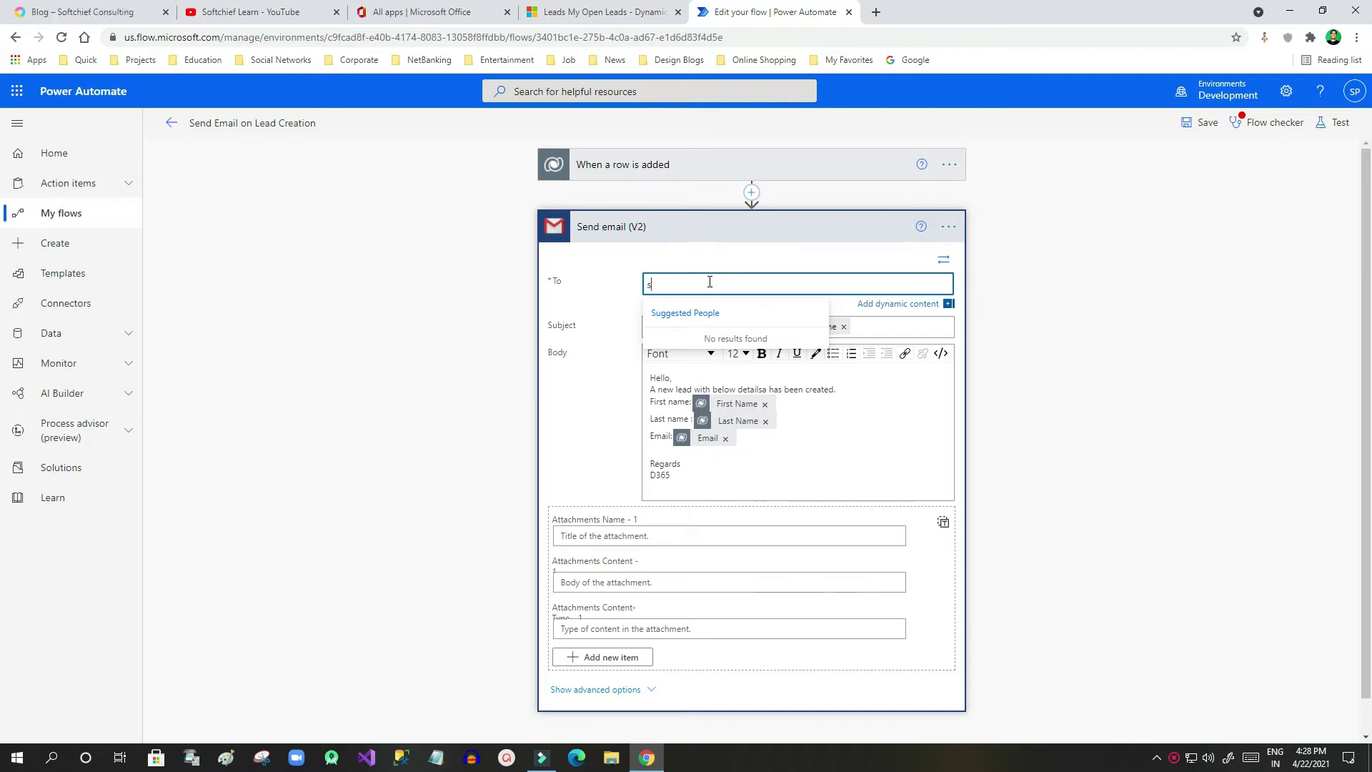
{"action": "type", "text": "fsfsfsf#"}
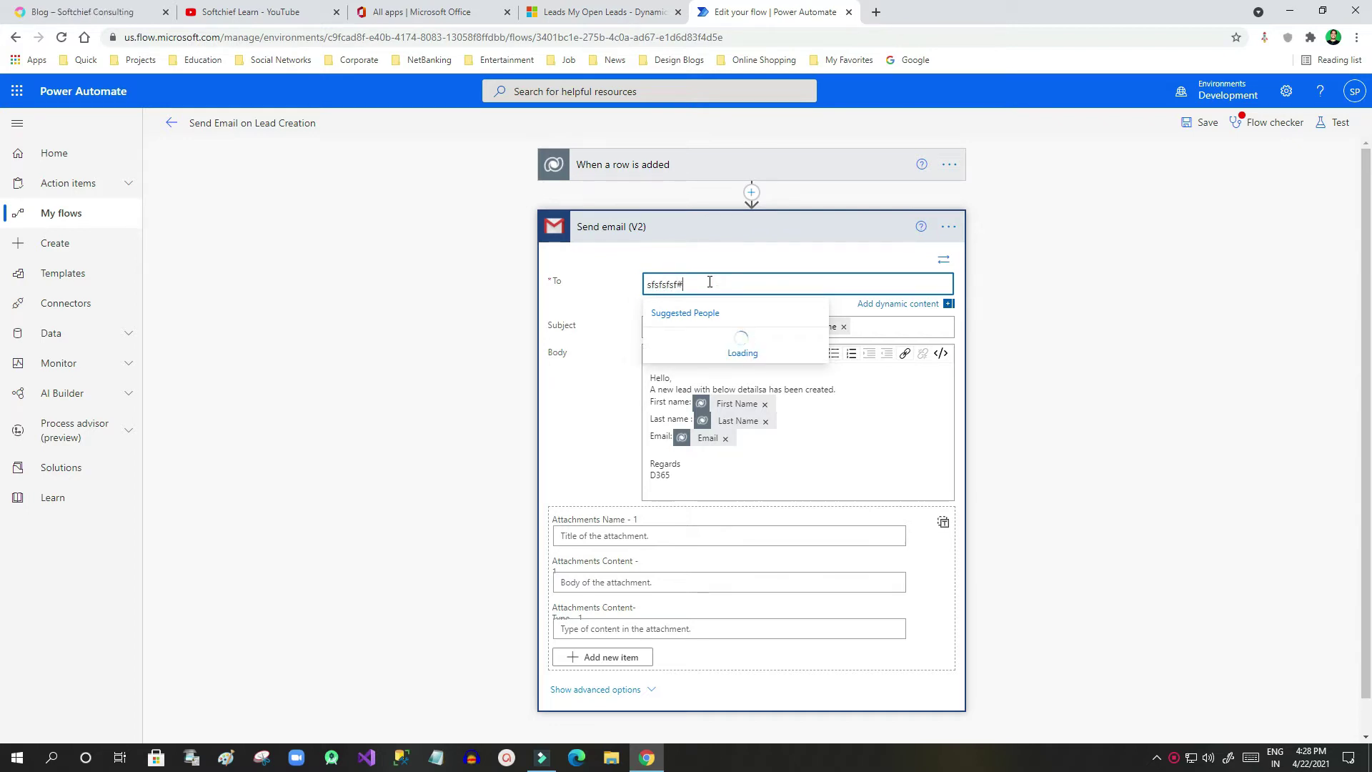
{"action": "key", "text": "BackSpace"}
{"action": "type", "text": "@"}
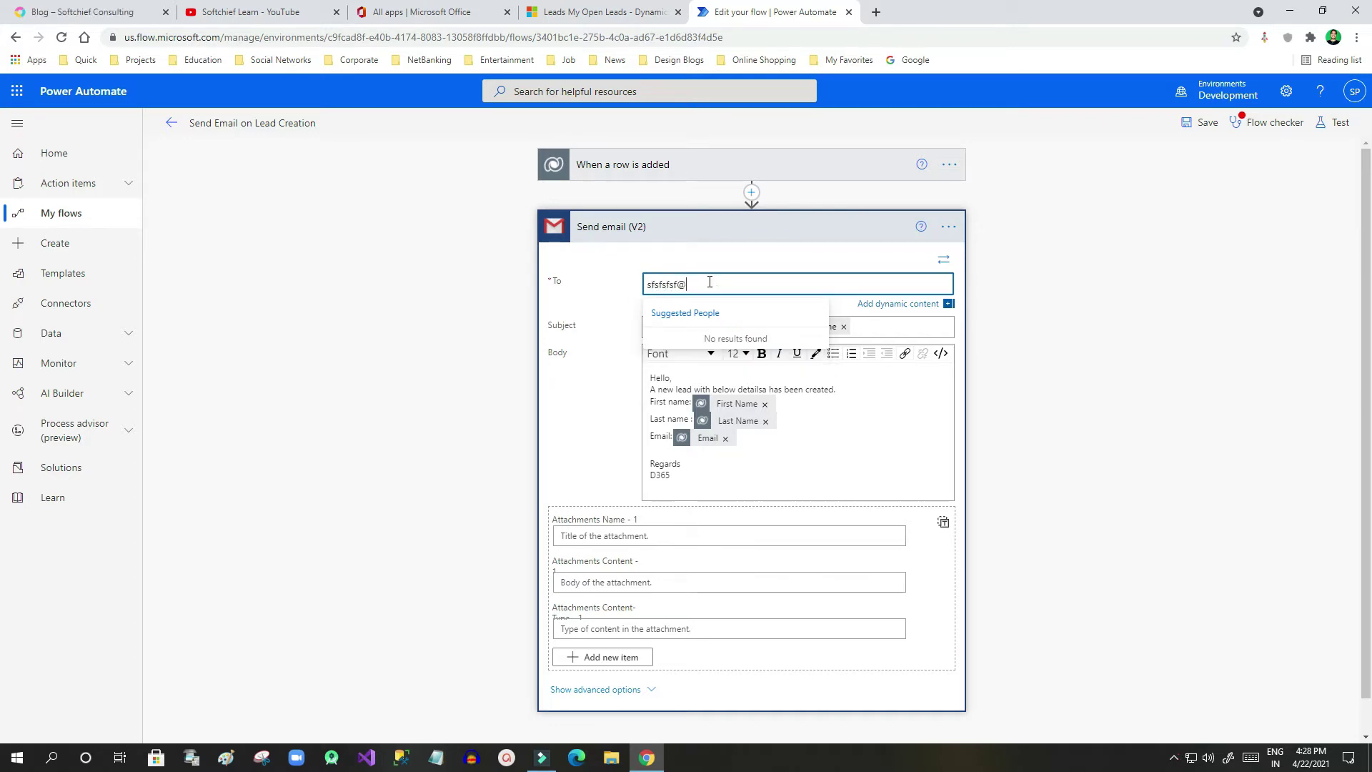
{"action": "type", "text": "gmail"}
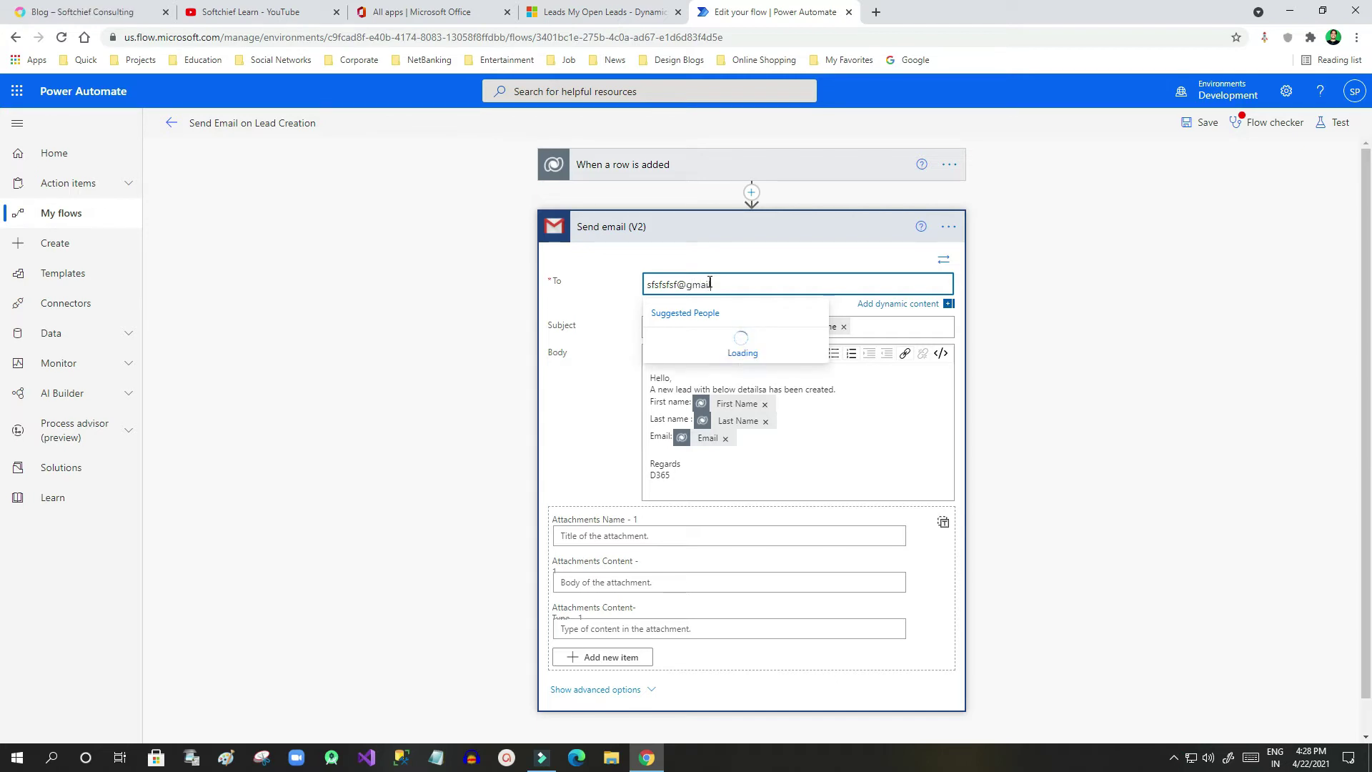
{"action": "left_click", "coordinate": [1018, 348]}
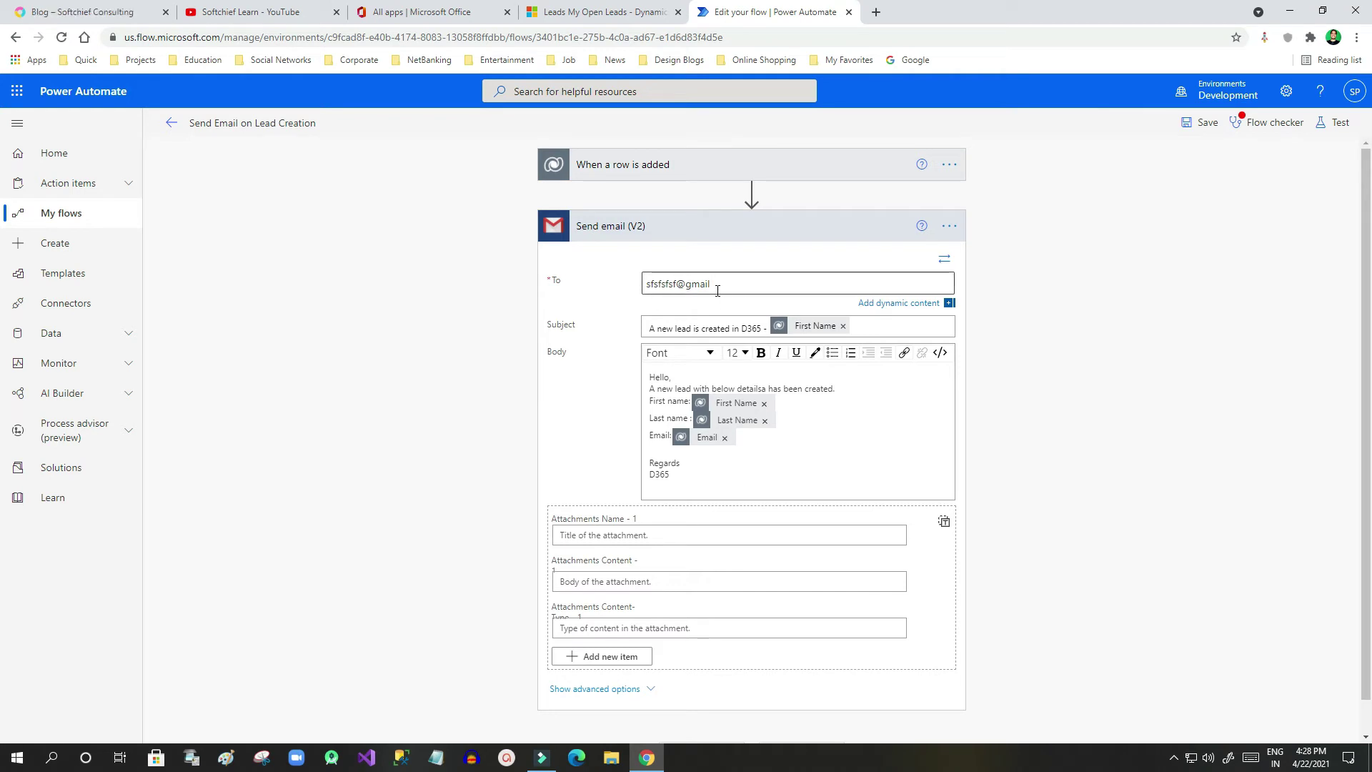
{"action": "left_click", "coordinate": [1260, 128]}
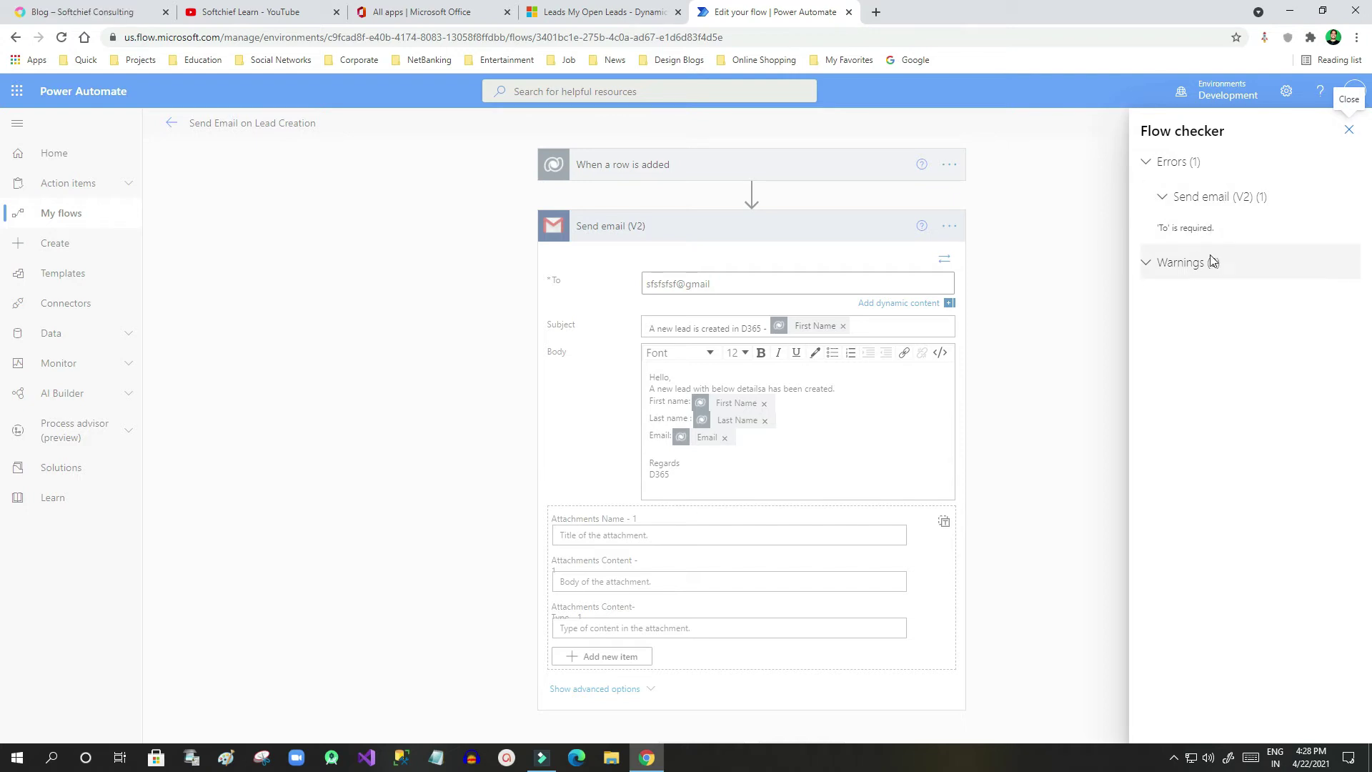
From the 'To' is required error, replace the test text with a complete gmail.com recipient address
{"action": "left_click", "coordinate": [1215, 238]}
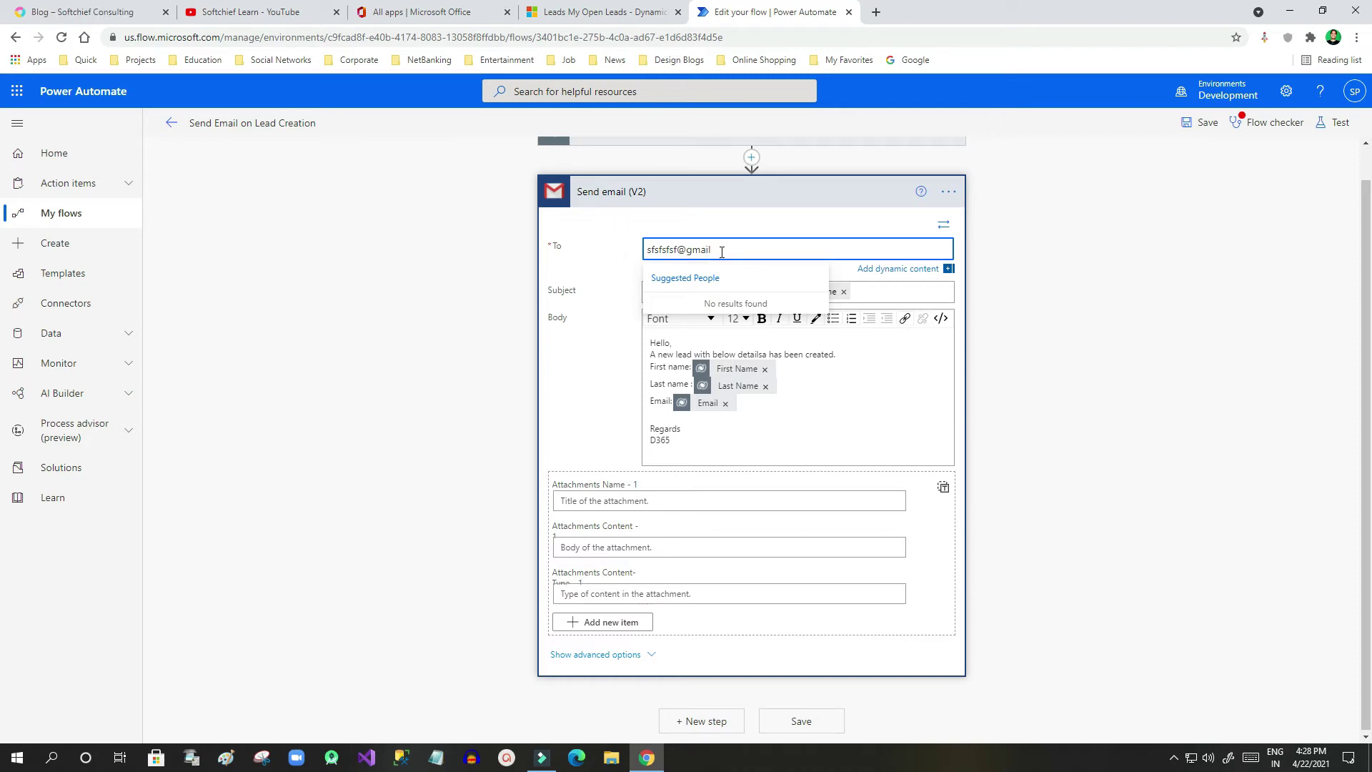
{"action": "double_click", "coordinate": [669, 250]}
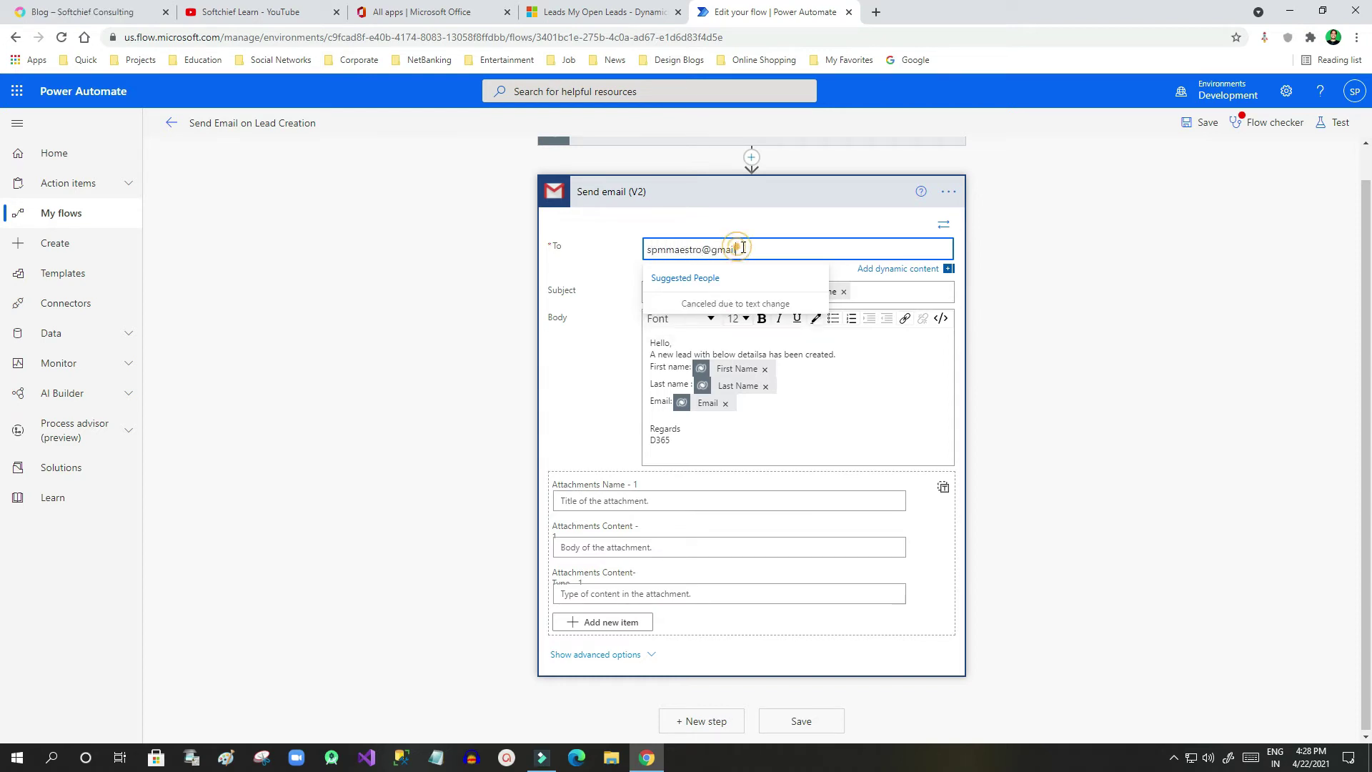
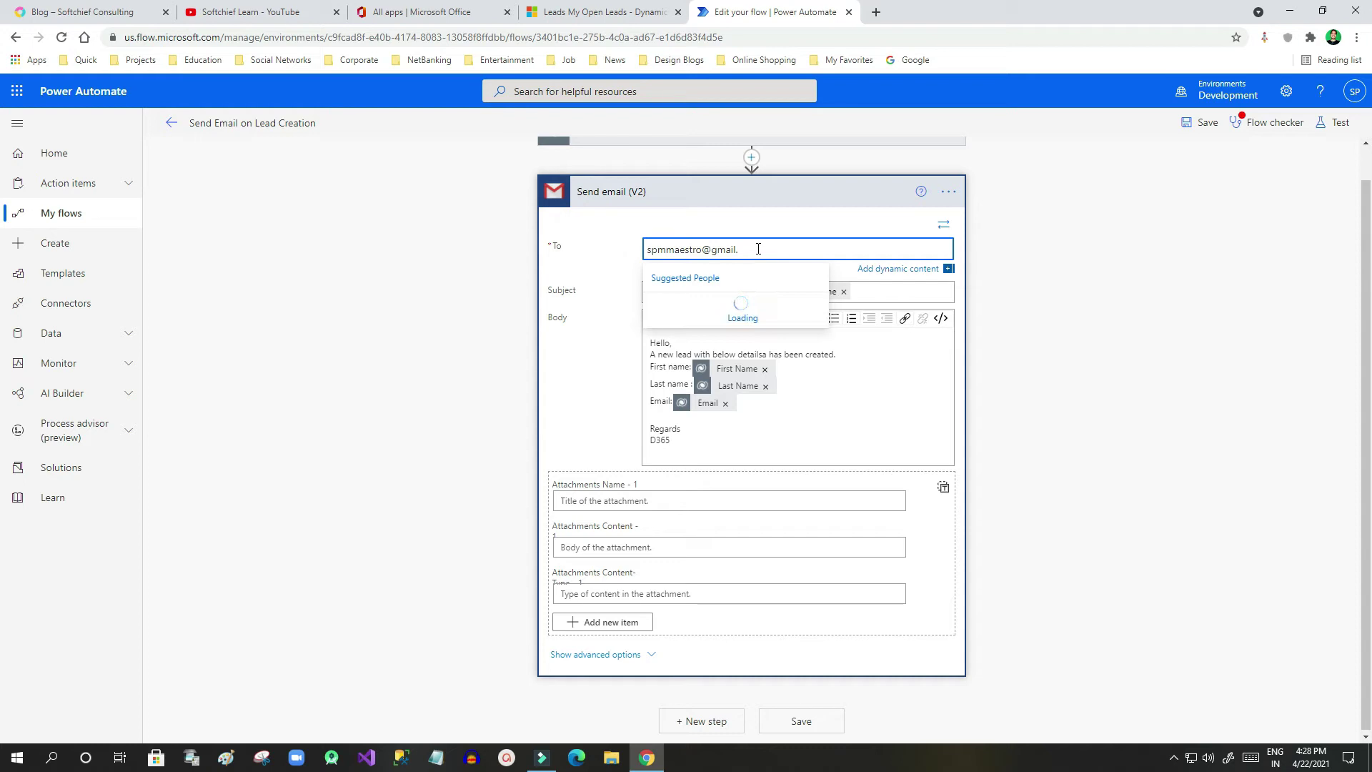
{"action": "left_click", "coordinate": [1076, 320]}
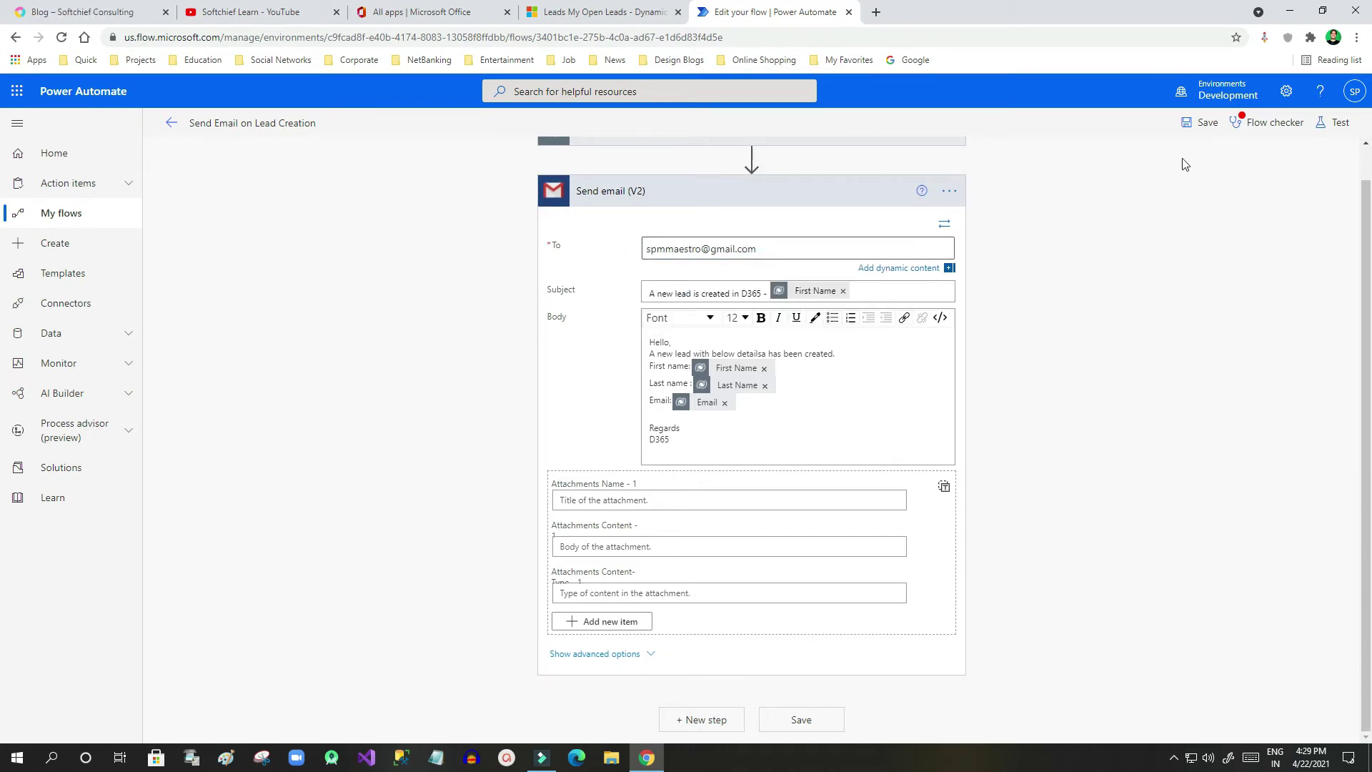
{"action": "left_click", "coordinate": [1258, 127]}
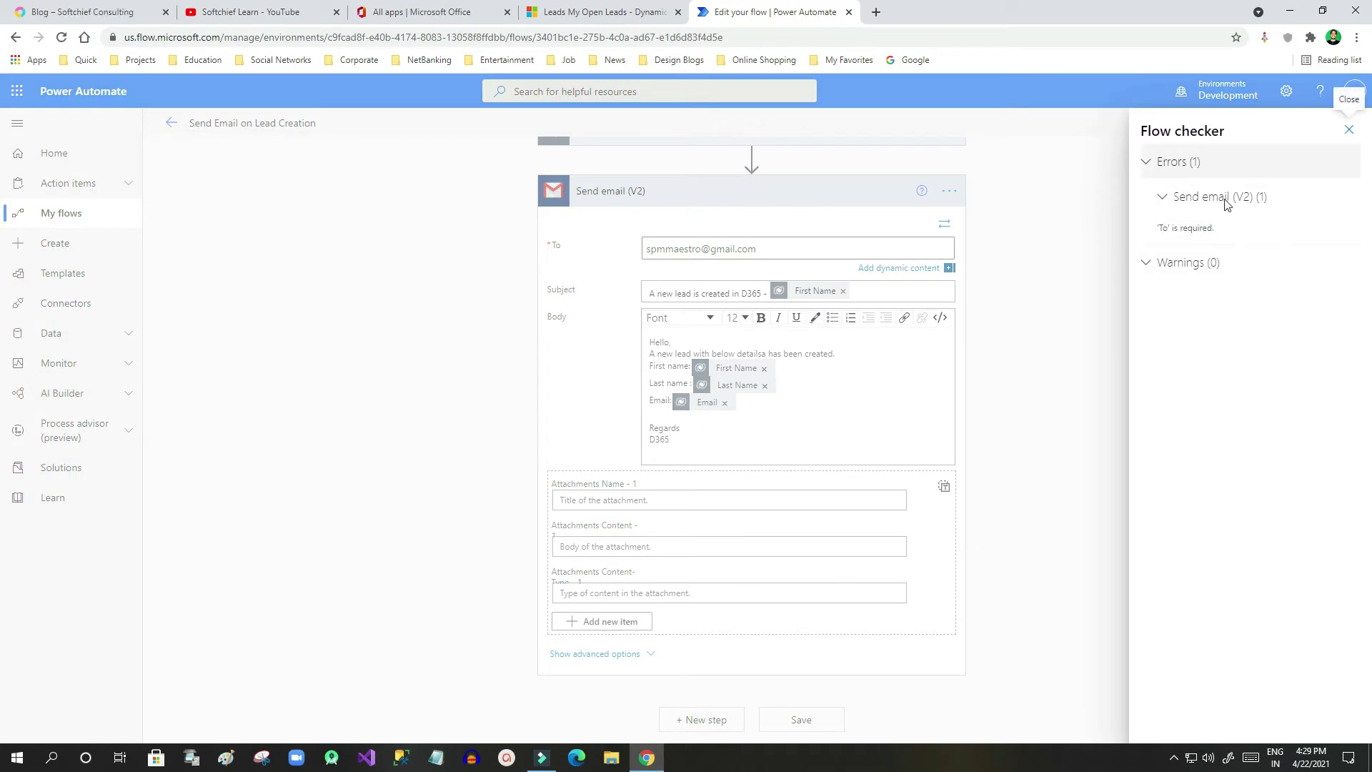
{"action": "left_click", "coordinate": [1205, 230]}
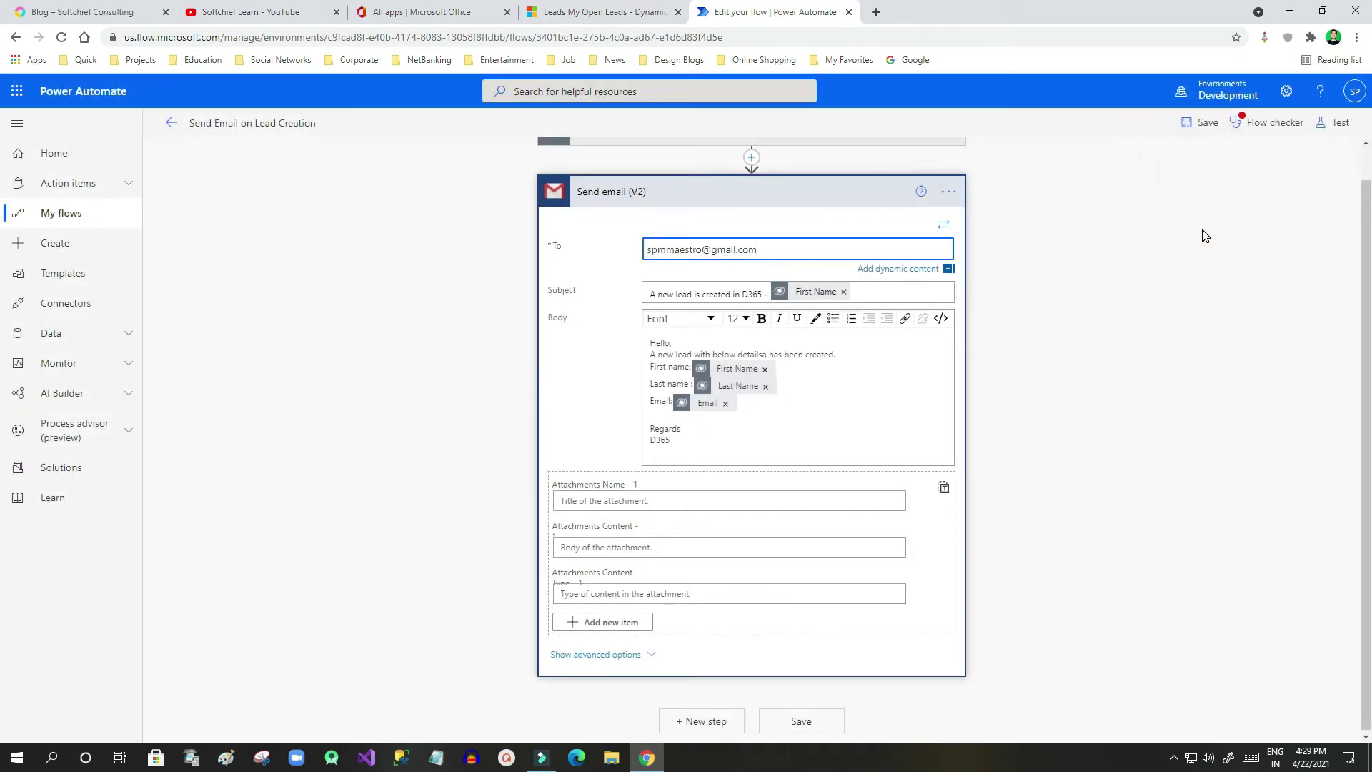
{"action": "left_click", "coordinate": [1247, 127]}
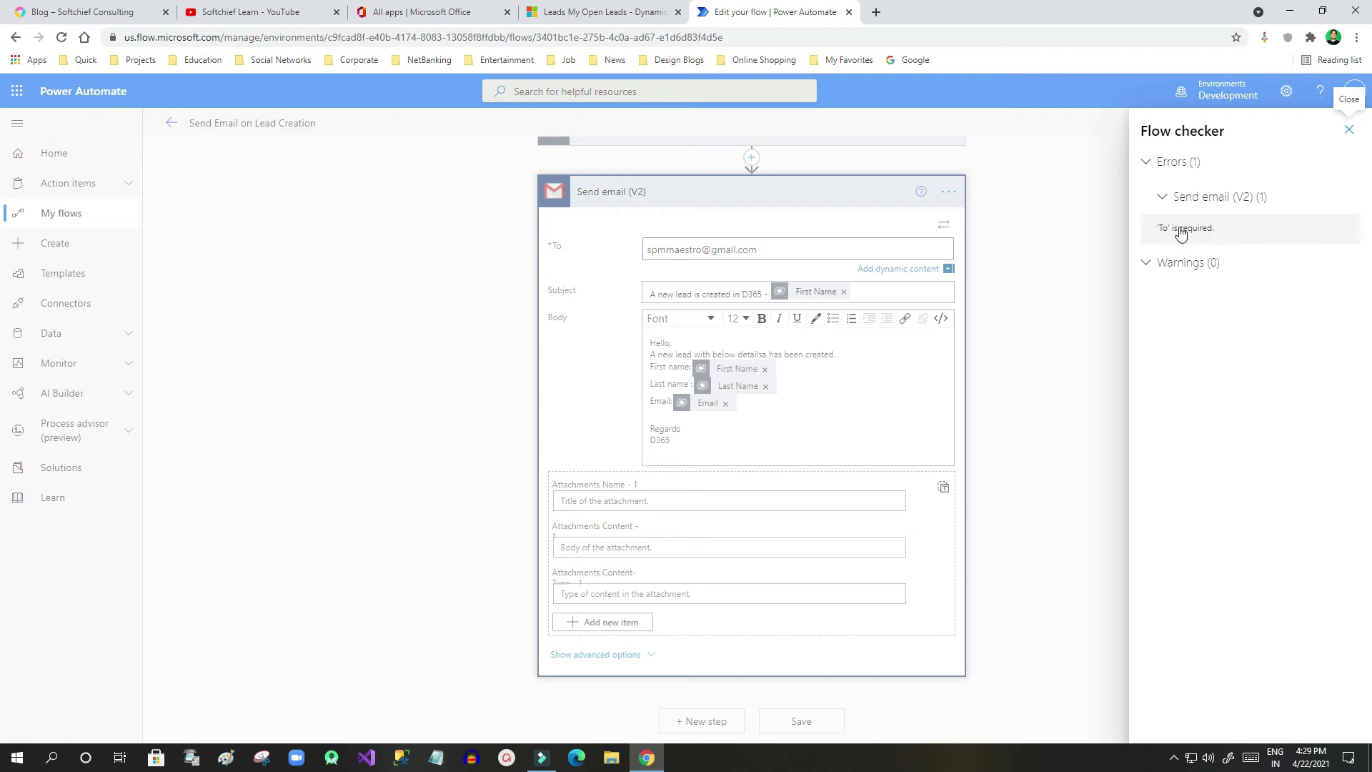
{"action": "left_click", "coordinate": [1029, 273]}
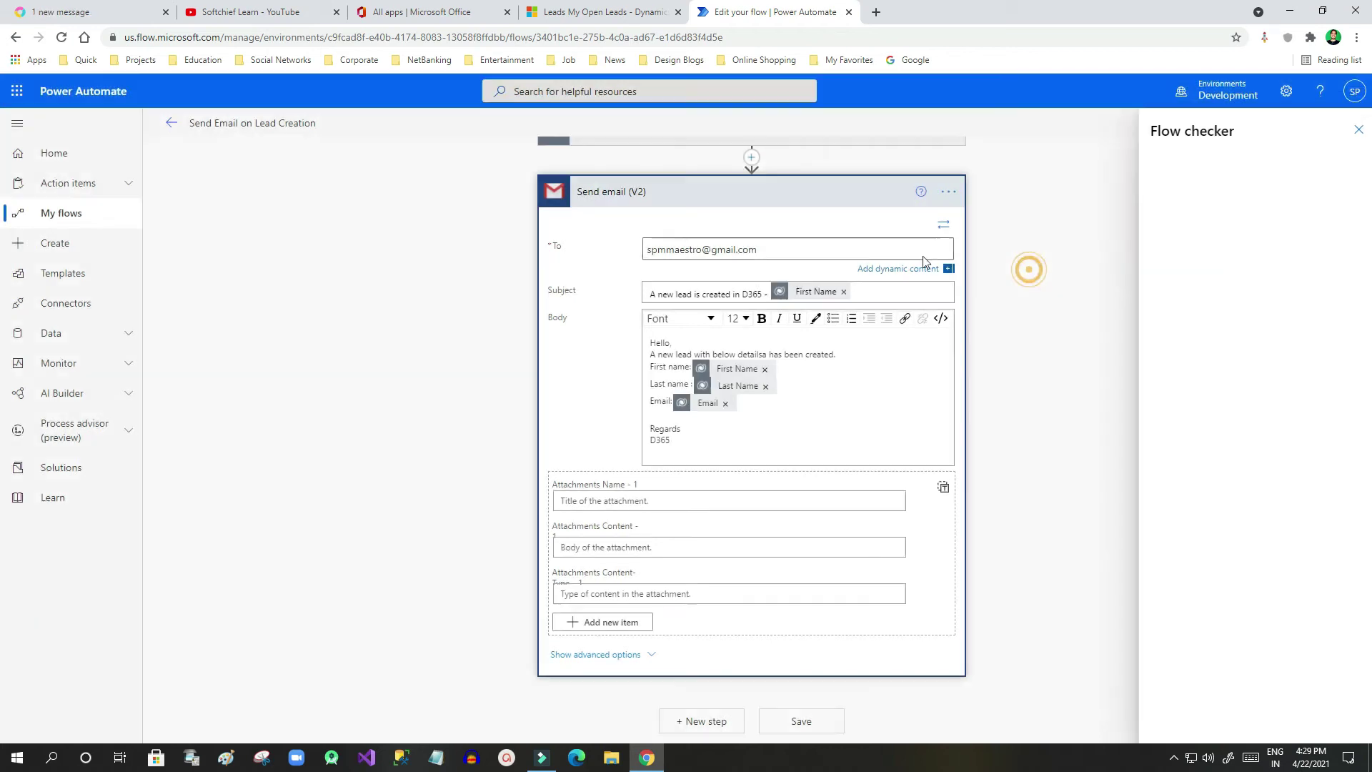
{"action": "left_click", "coordinate": [782, 248]}
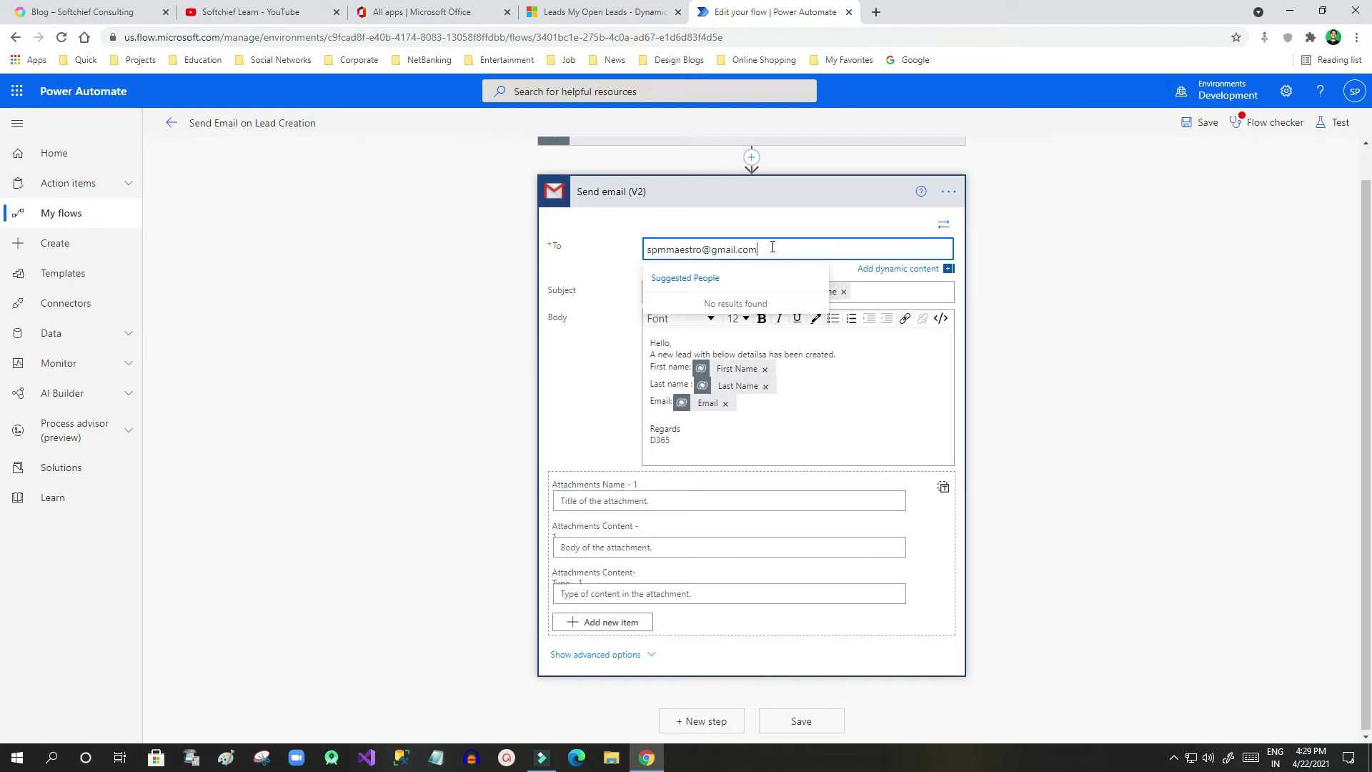
Confirm the recipient address entry and run Flow checker, which shows 0 errors and 0 warnings
{"action": "key", "text": "Return"}
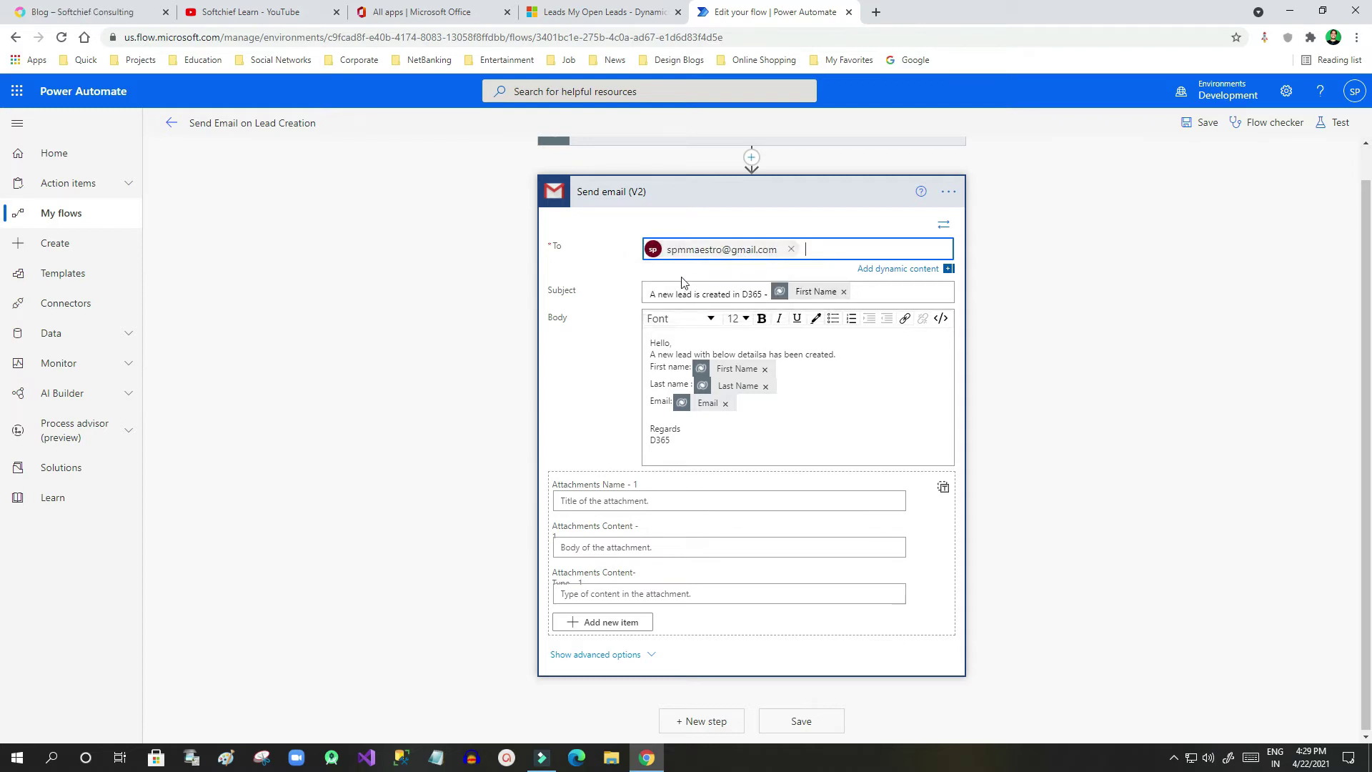
{"action": "left_click", "coordinate": [1251, 122]}
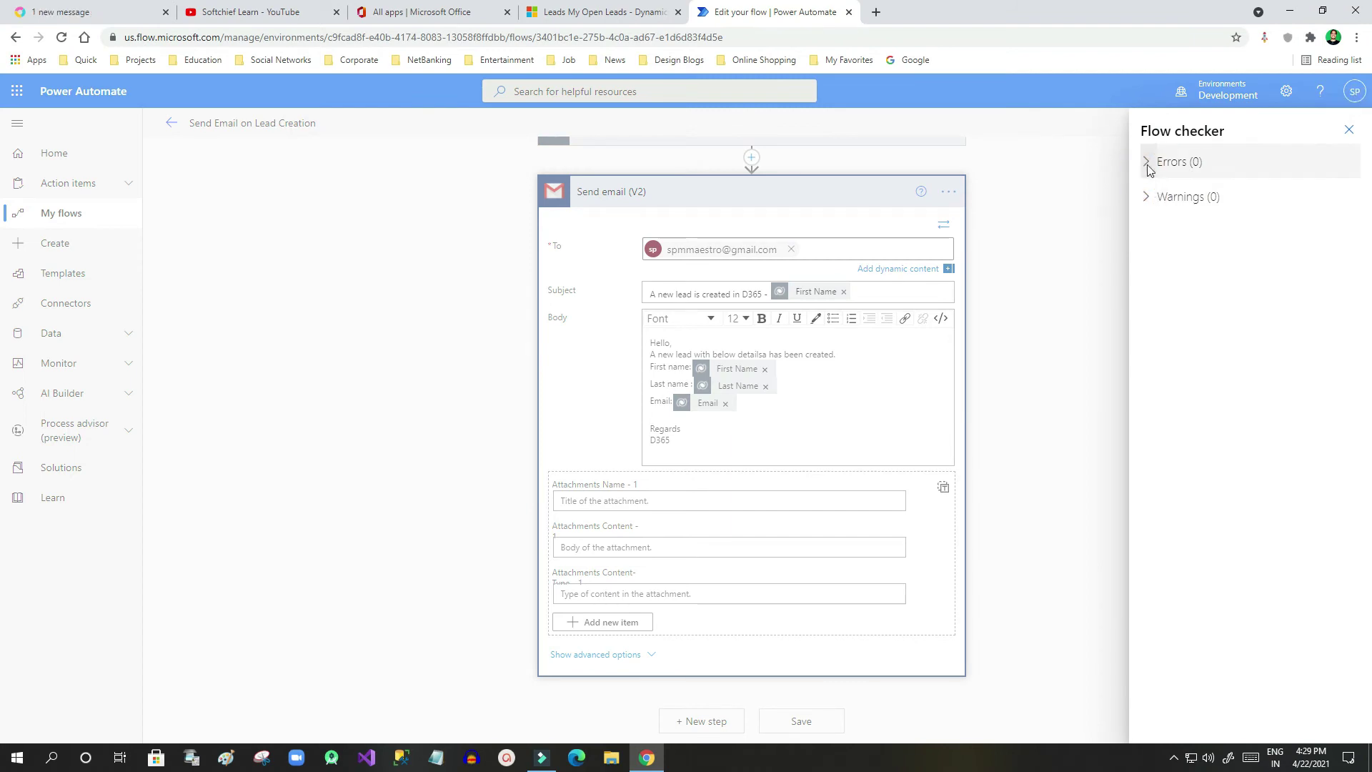
{"action": "left_click", "coordinate": [1145, 210]}
{"action": "left_click", "coordinate": [1349, 129]}
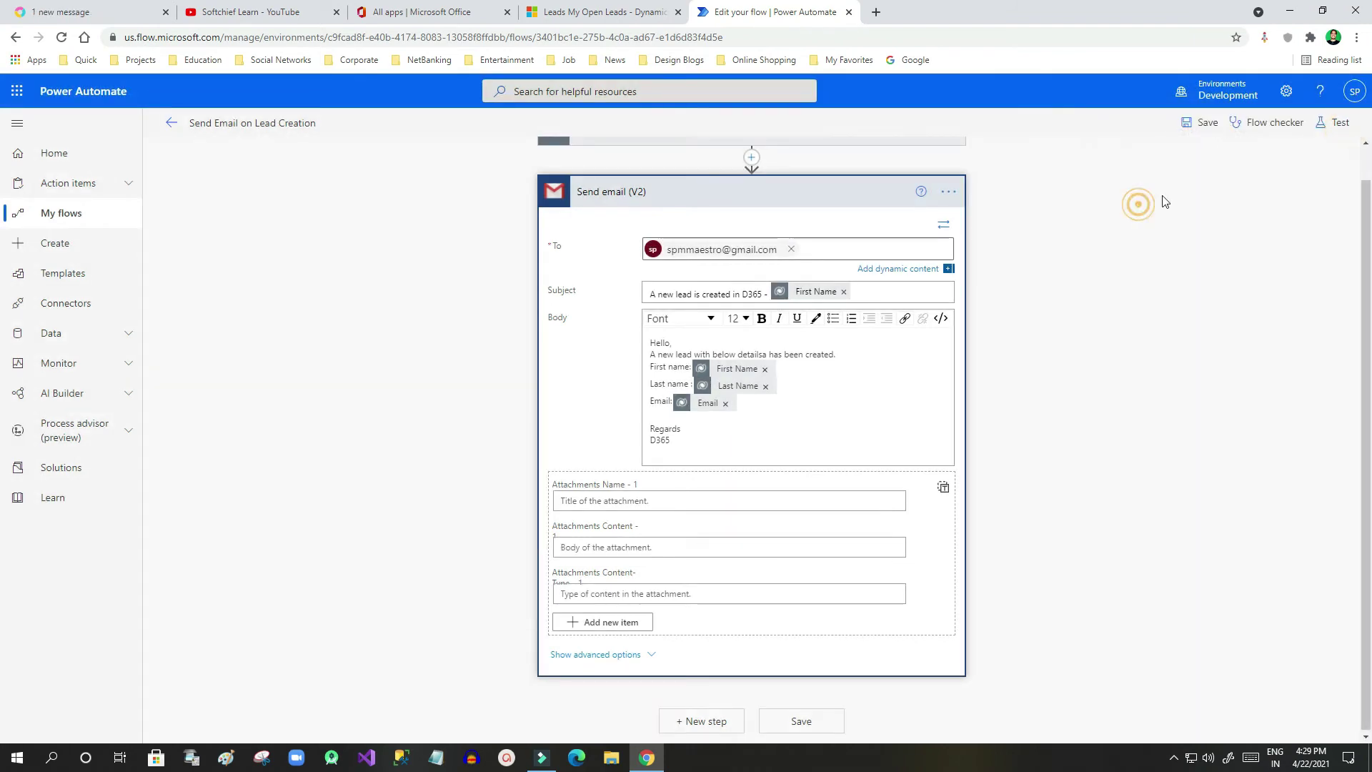
Re-run Flow checker to confirm the flow is clean, then scroll back to the email body
{"action": "left_click", "coordinate": [1267, 130]}
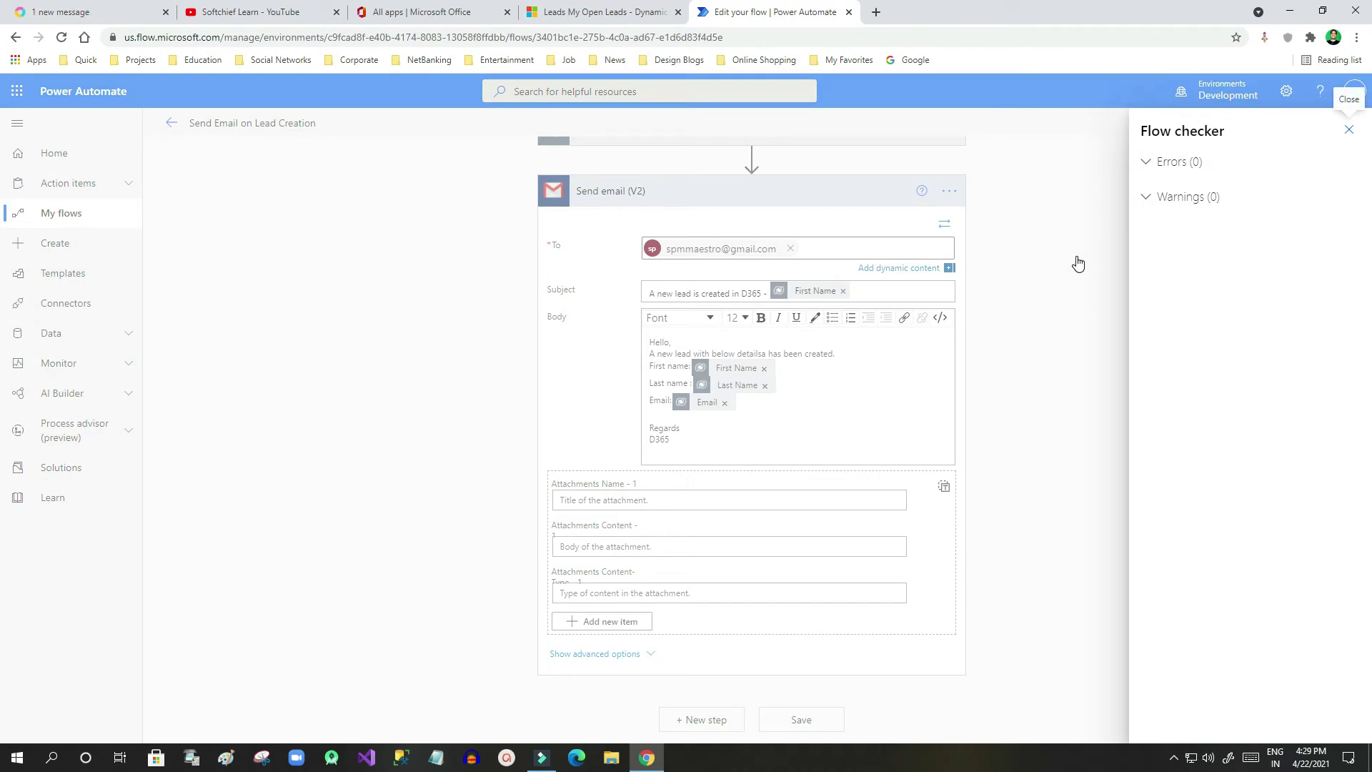
{"action": "left_click", "coordinate": [1039, 288]}
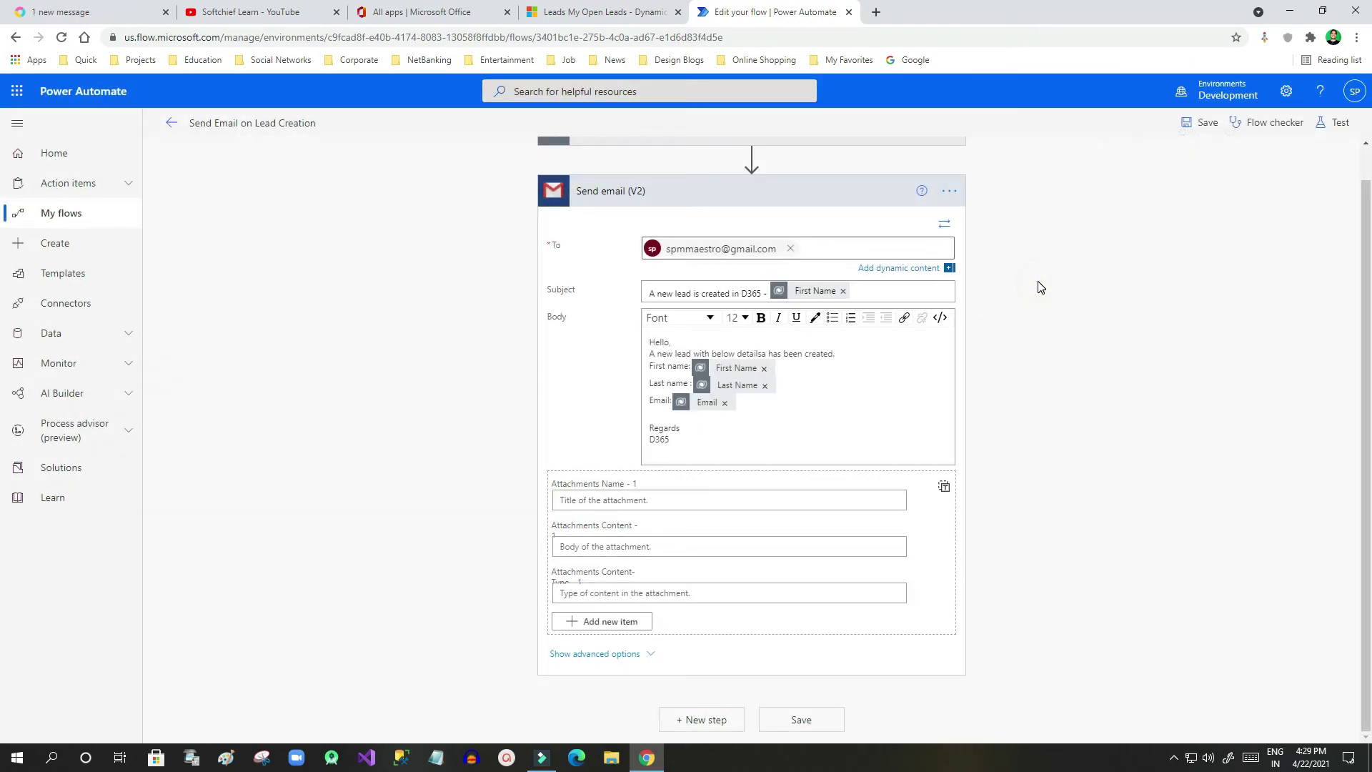
{"action": "scroll", "coordinate": [797, 501], "scroll_direction": "up", "scroll_amount": 1}
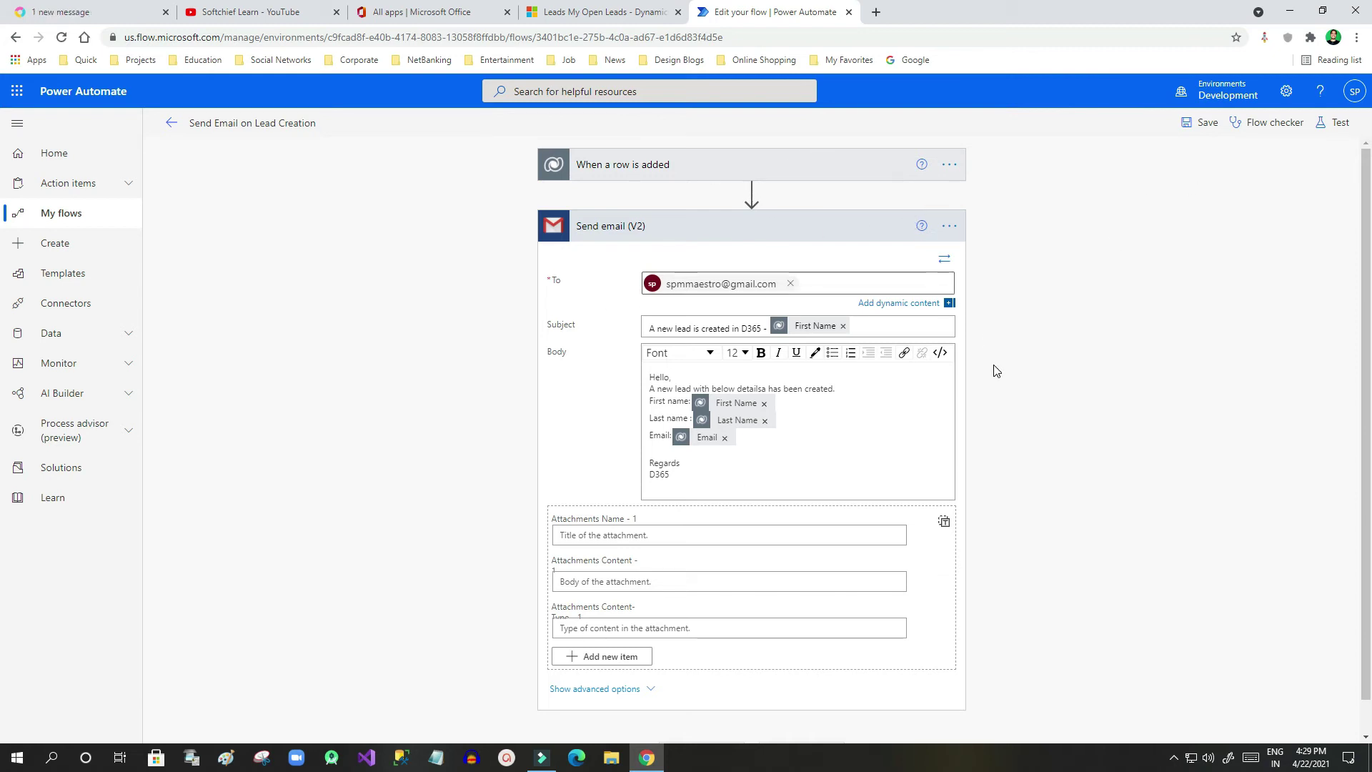
{"action": "scroll", "coordinate": [819, 444], "scroll_direction": "down", "scroll_amount": 1}
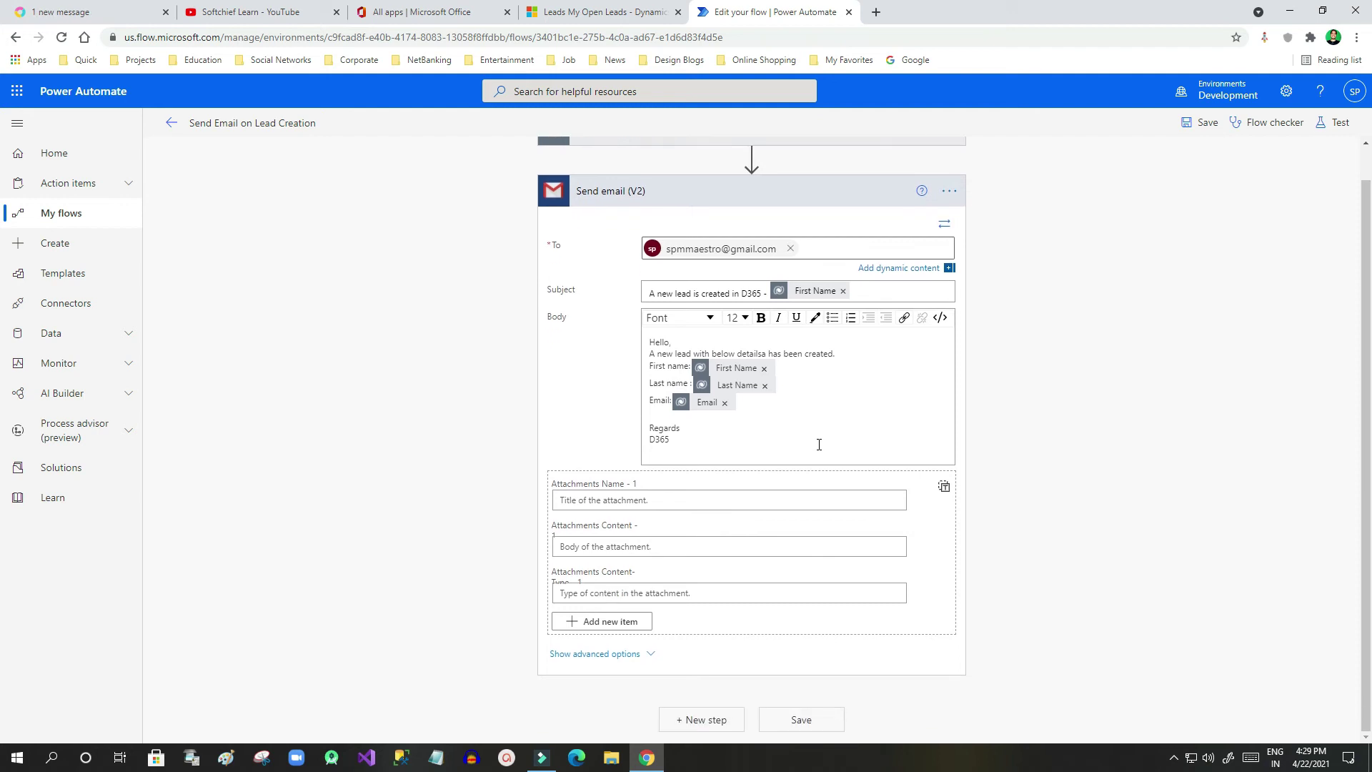
Put the cursor on the blank body line below Email and open the Expression editor
{"action": "left_click", "coordinate": [661, 418]}
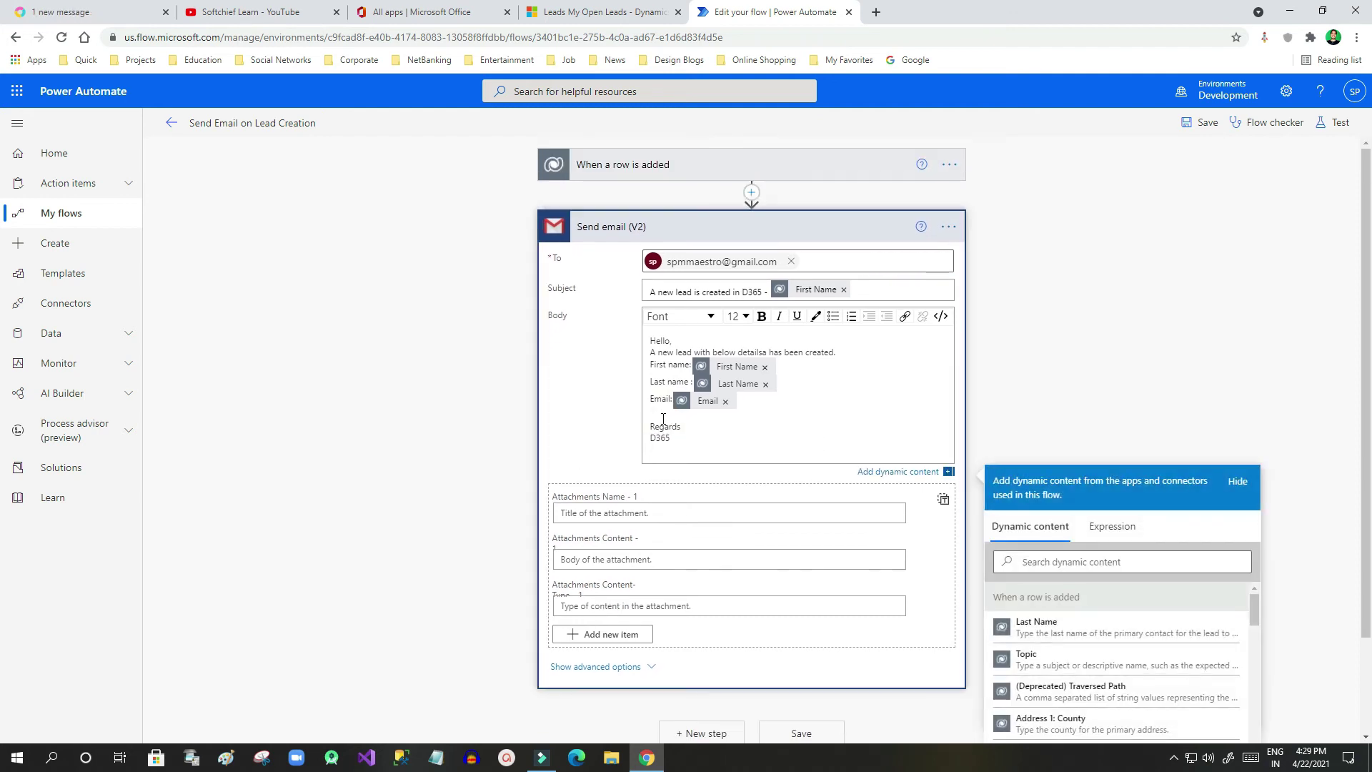
{"action": "left_click", "coordinate": [661, 419]}
{"action": "scroll", "coordinate": [671, 386], "scroll_direction": "down", "scroll_amount": 2}
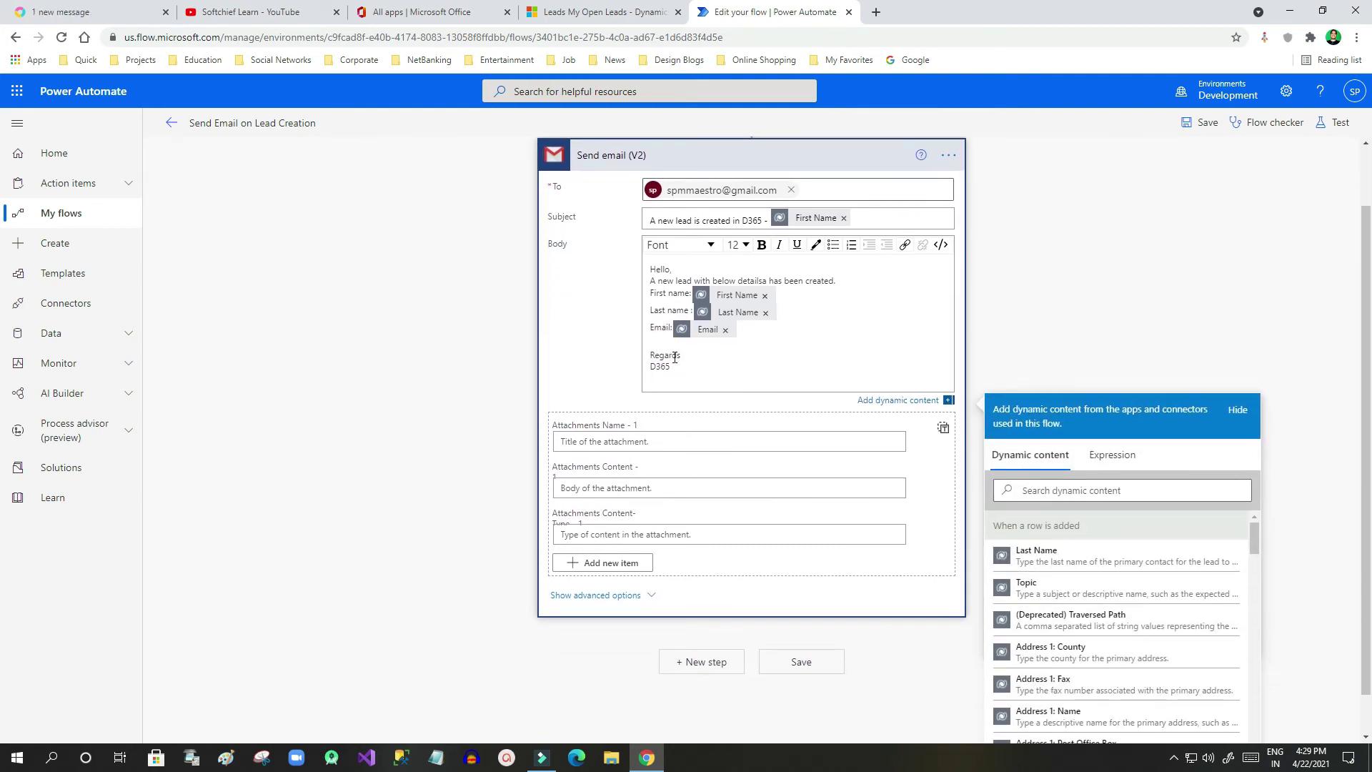
{"action": "left_click", "coordinate": [1041, 491]}
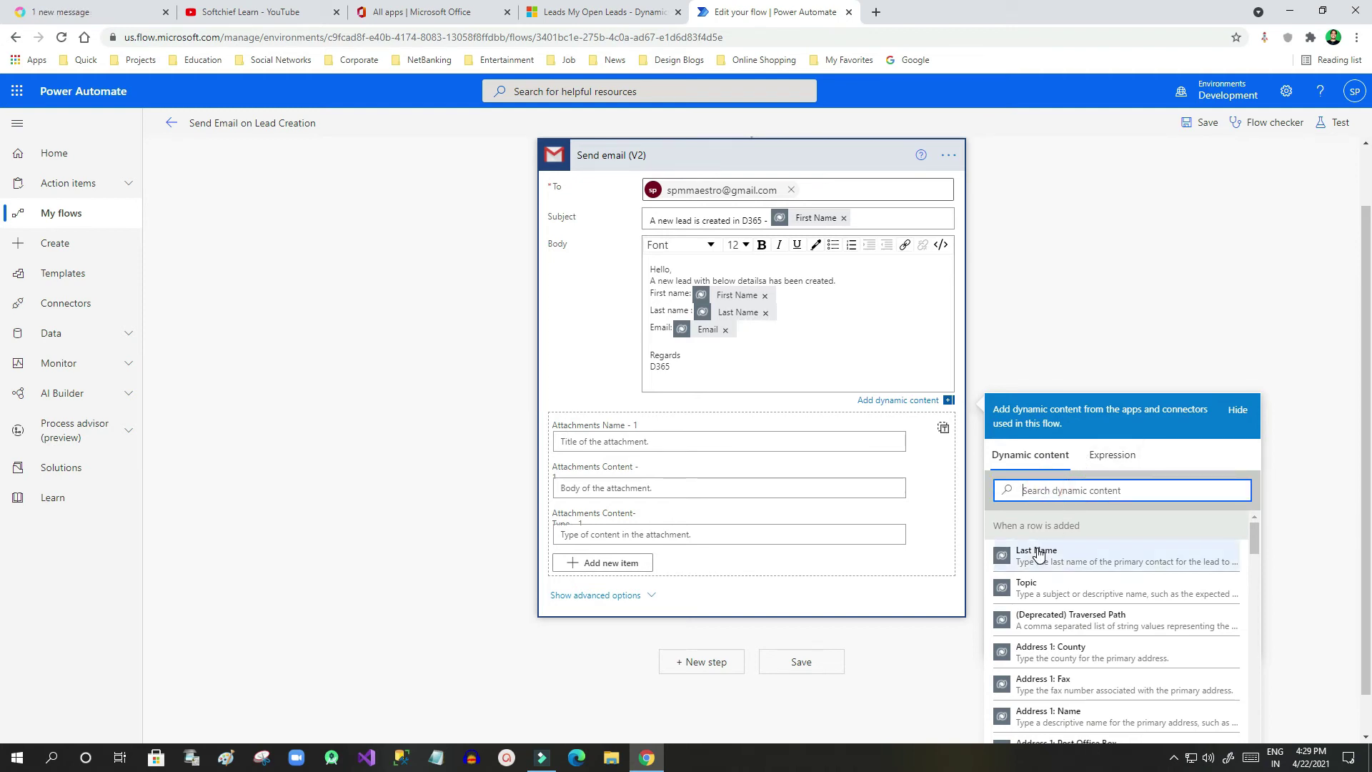
{"action": "left_click", "coordinate": [1112, 454]}
{"action": "left_click", "coordinate": [1050, 506]}
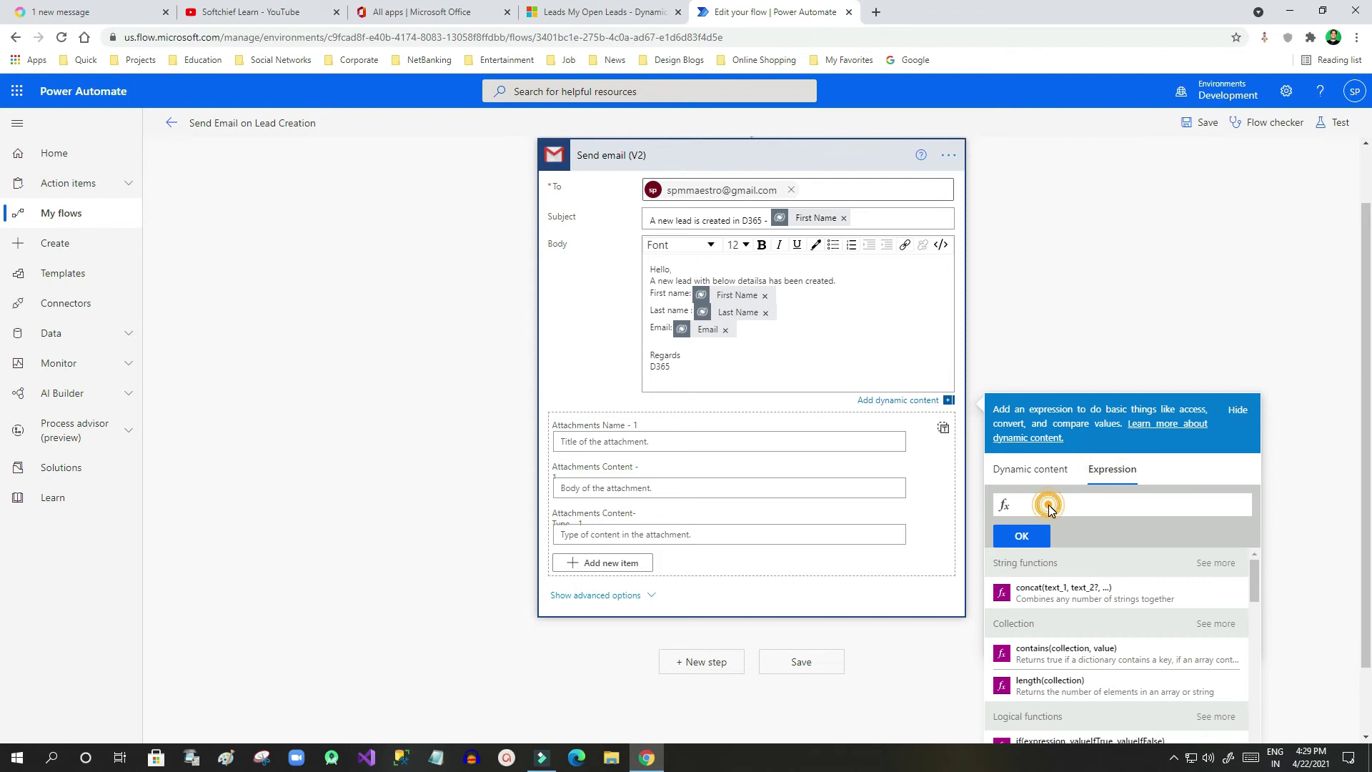
{"action": "left_click", "coordinate": [1123, 506]}
Build the expression textt(Last Name) and insert it into the email body
{"action": "type", "text": "note"}
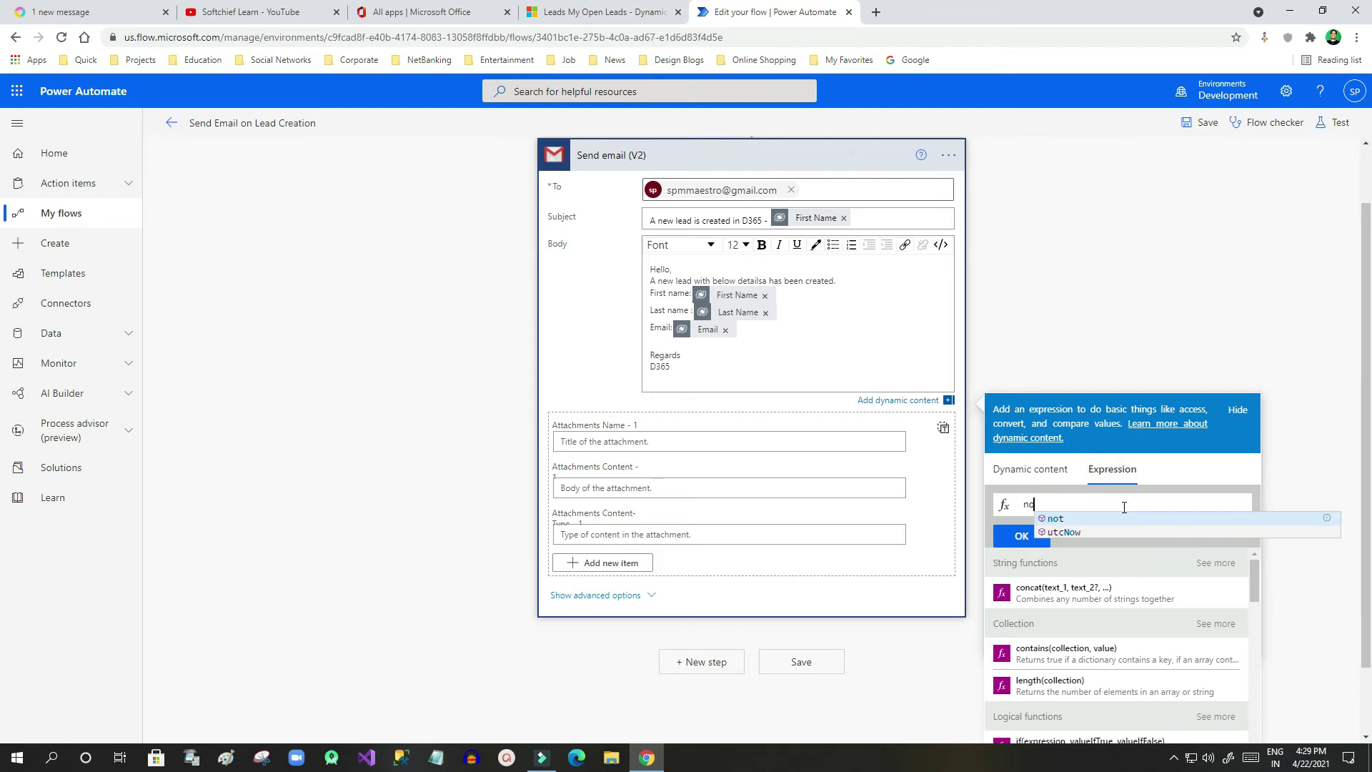
{"action": "key", "text": "BackSpace"}
{"action": "key", "text": "BackSpace"}
{"action": "key", "text": "BackSpace"}
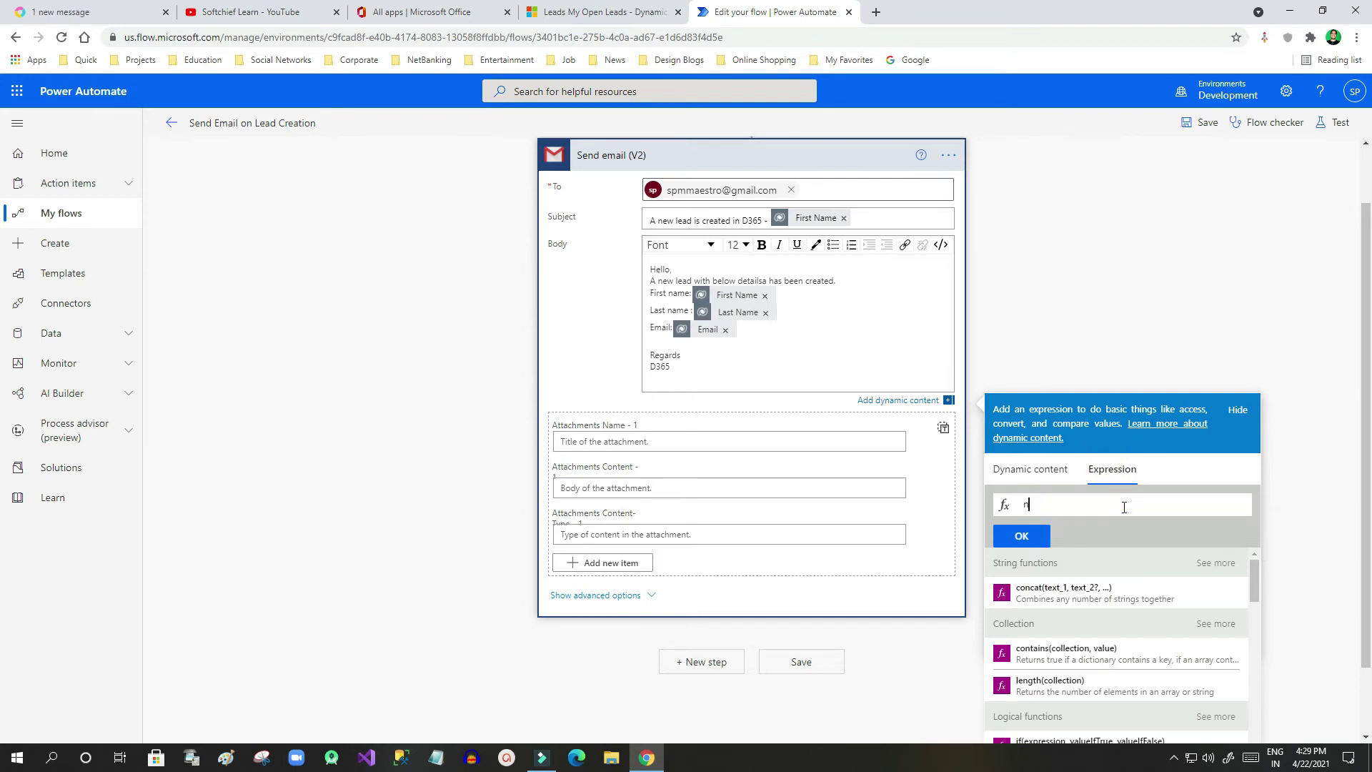
{"action": "key", "text": "BackSpace"}
{"action": "type", "text": "text("}
{"action": "left_click", "coordinate": [1035, 470]}
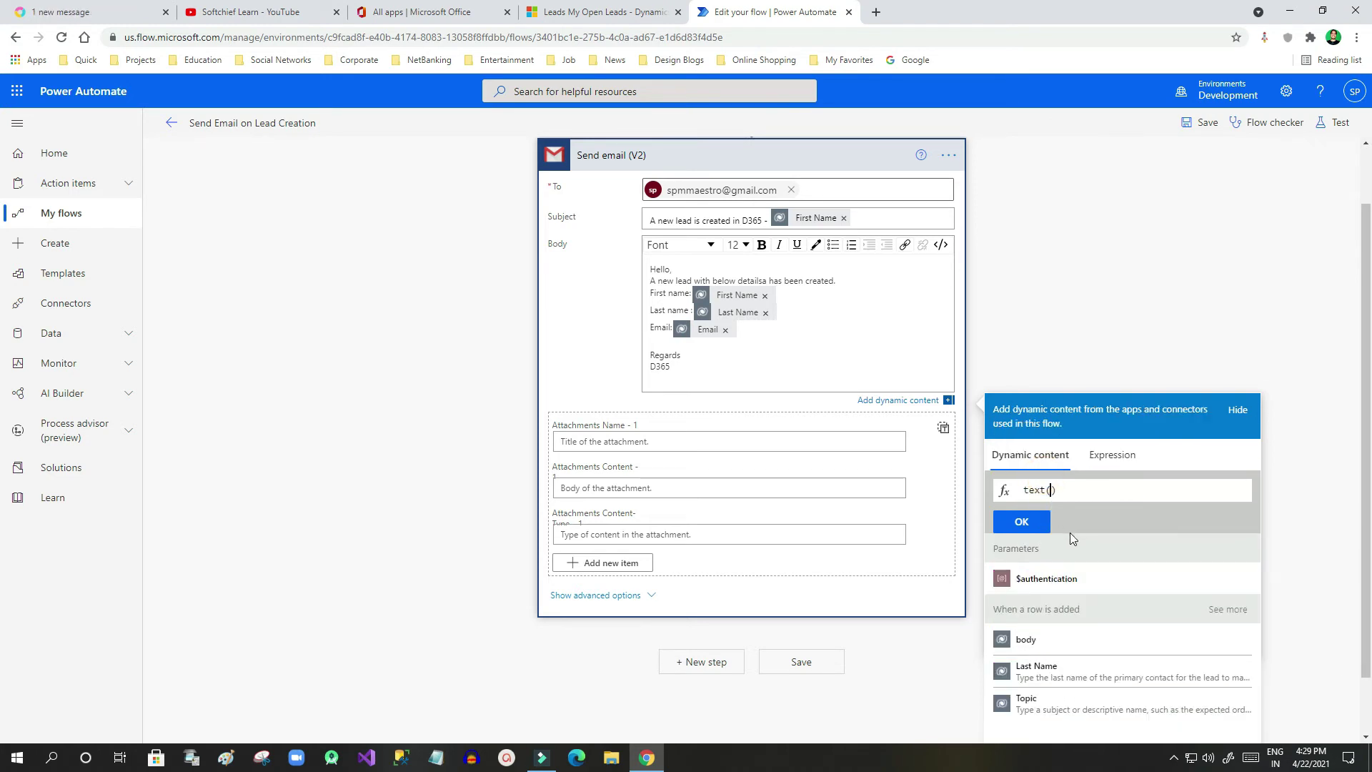
{"action": "left_click", "coordinate": [1048, 672]}
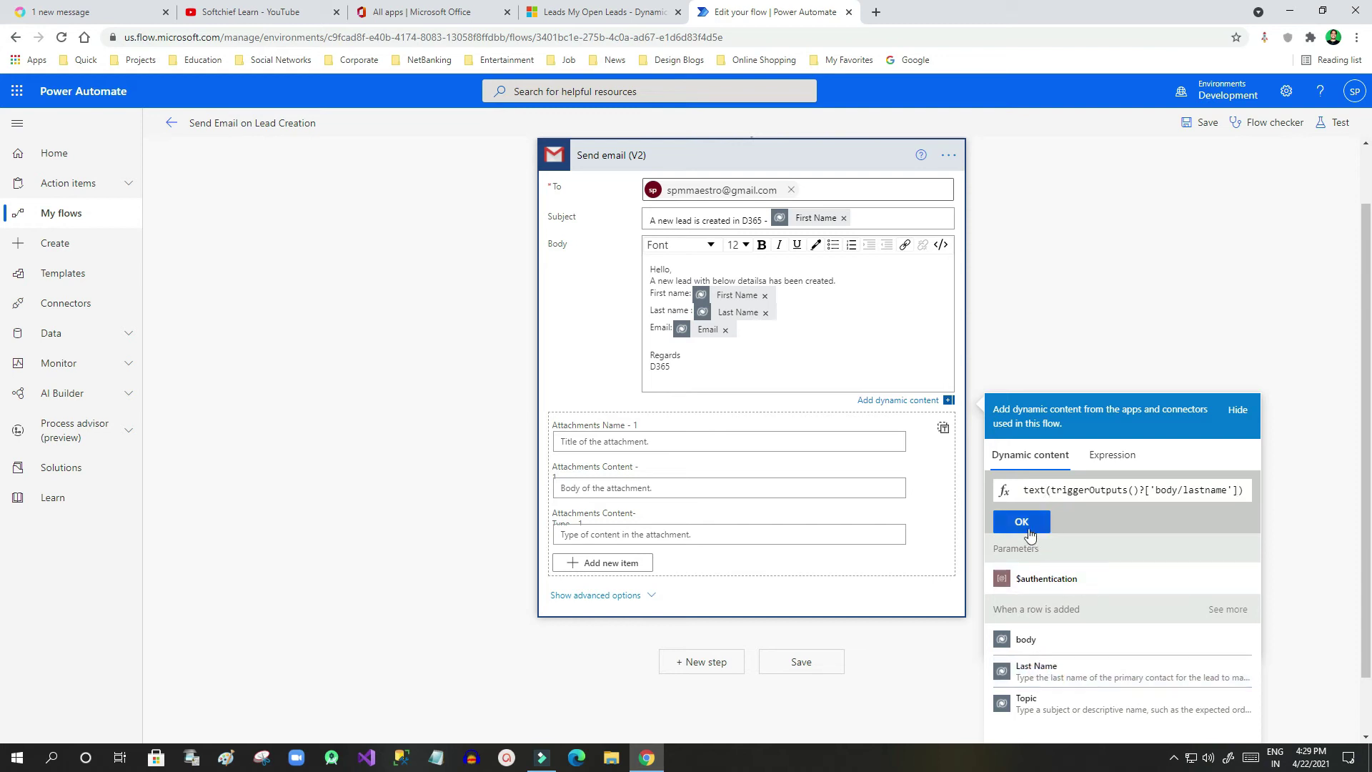
{"action": "left_click", "coordinate": [1043, 491]}
{"action": "type", "text": "t"}
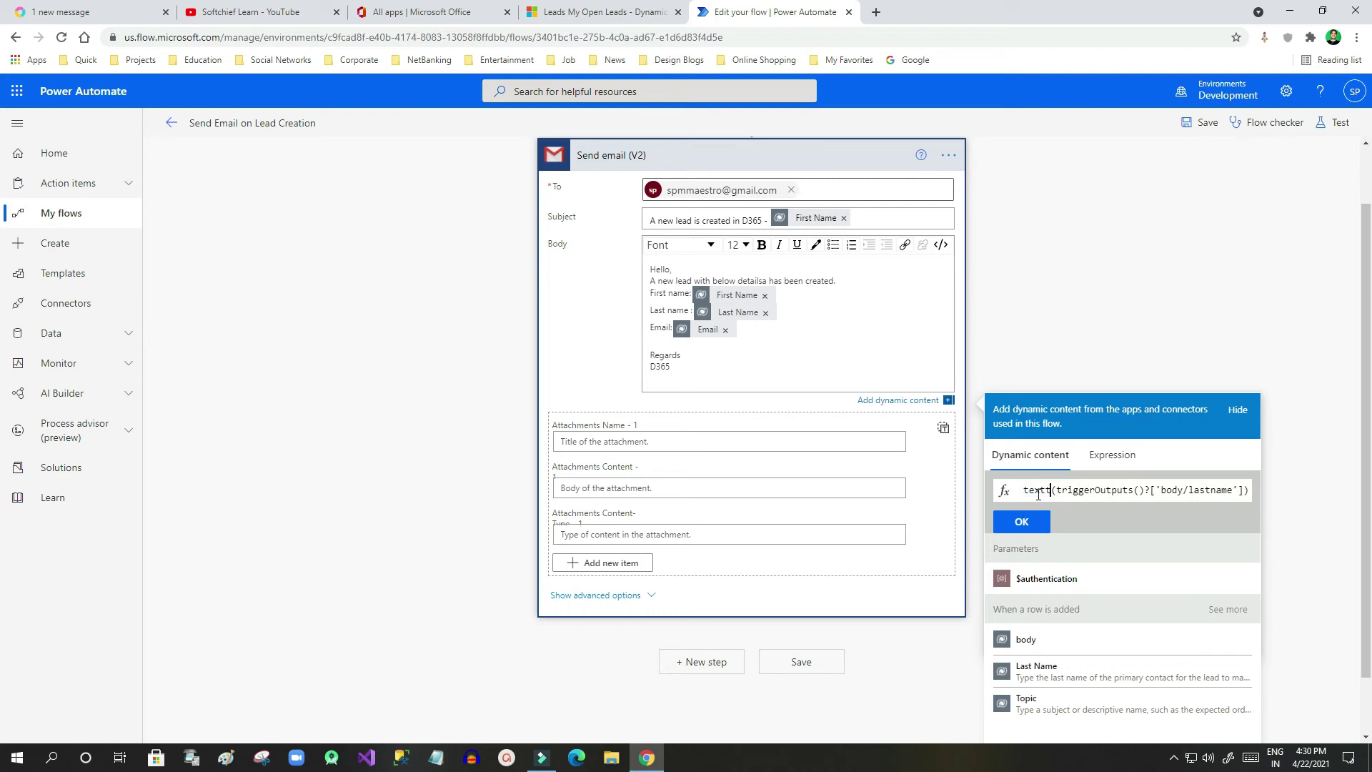
{"action": "left_click", "coordinate": [1037, 521]}
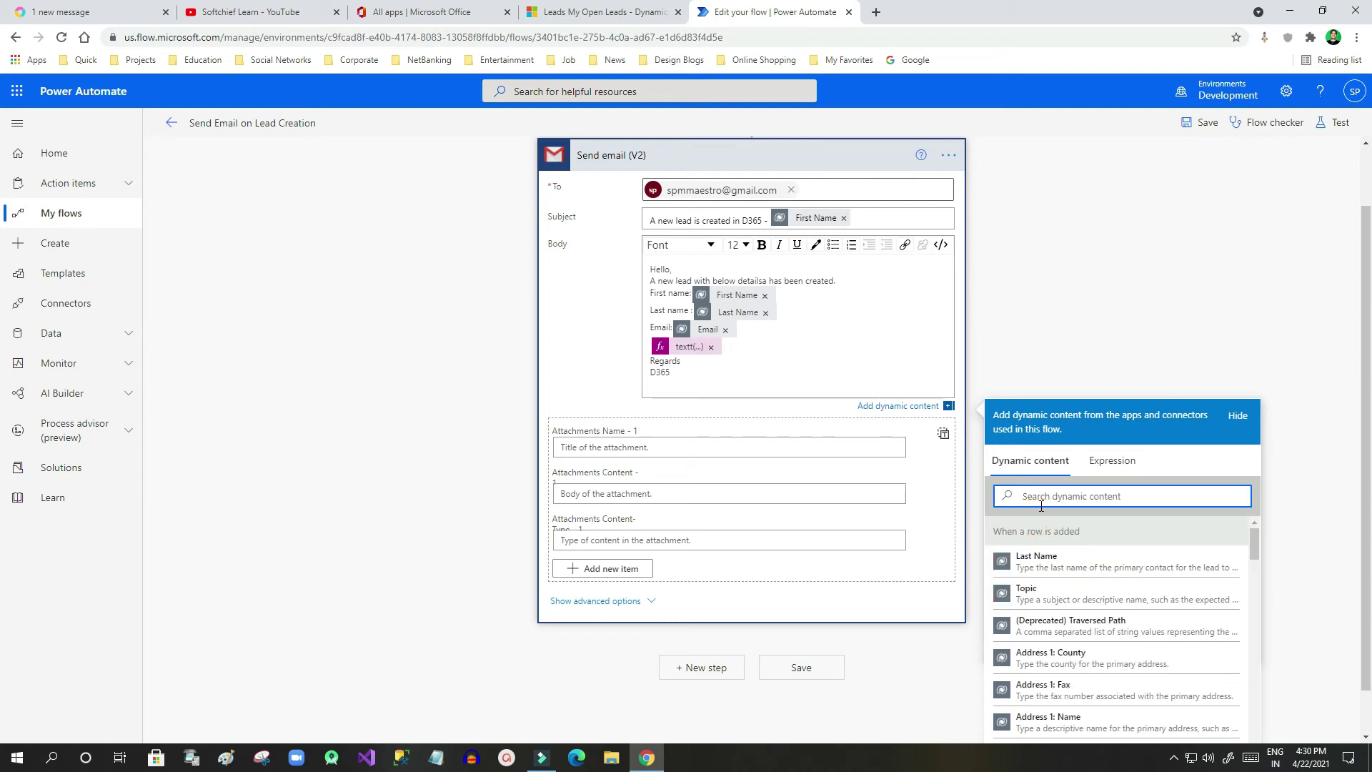
{"action": "left_click", "coordinate": [733, 378]}
{"action": "left_click", "coordinate": [1146, 219]}
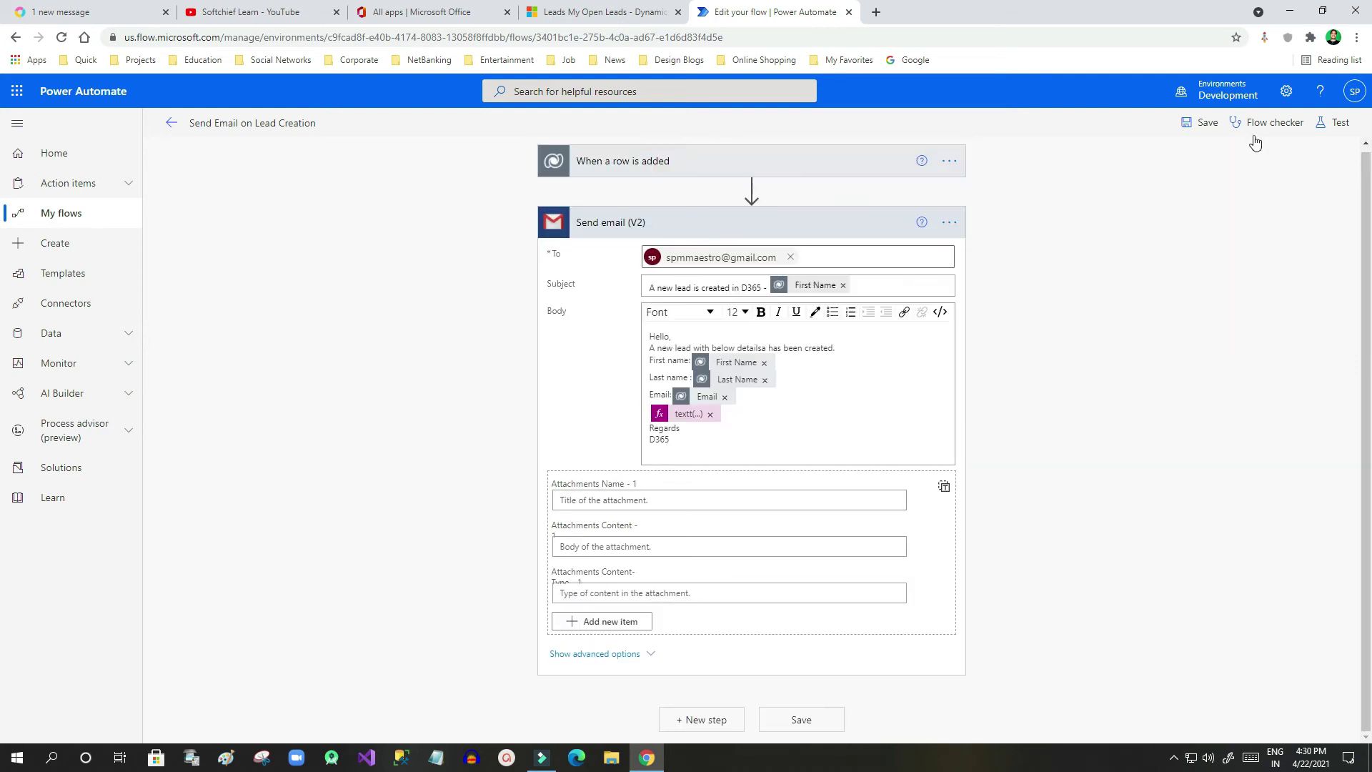
{"action": "left_click", "coordinate": [1255, 127]}
{"action": "key", "text": "Escape"}
{"action": "left_click", "coordinate": [1242, 128]}
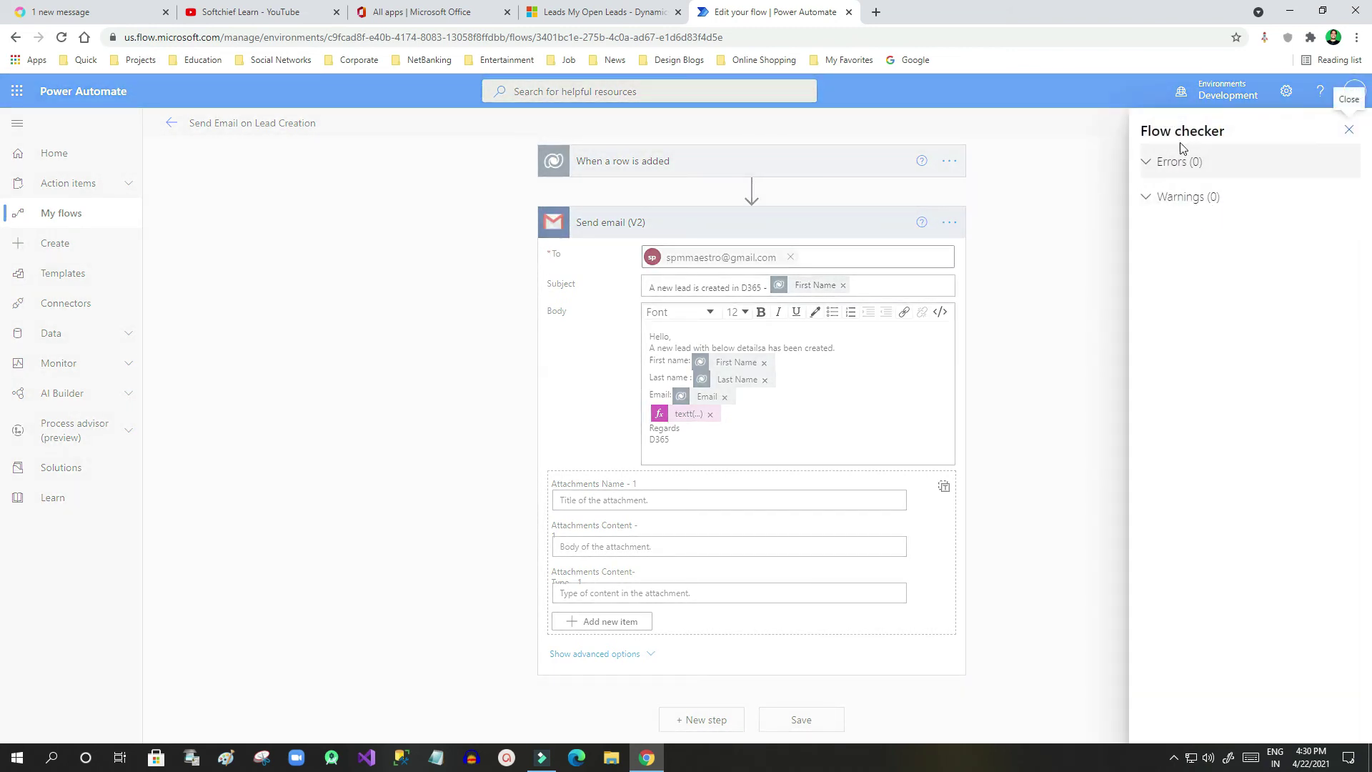
{"action": "left_click", "coordinate": [1350, 130]}
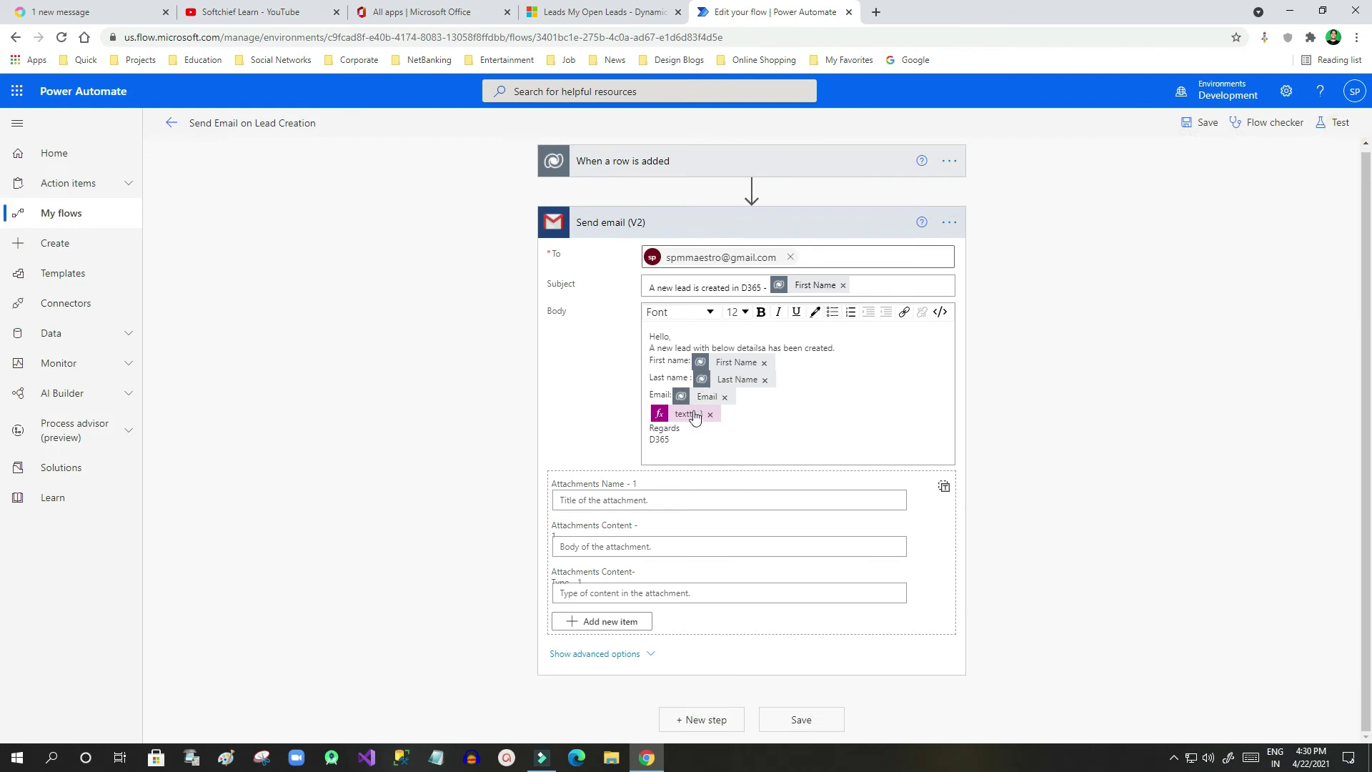
Delete the textt(...) expression token from the email body and hide the expression panel
{"action": "left_click", "coordinate": [659, 424]}
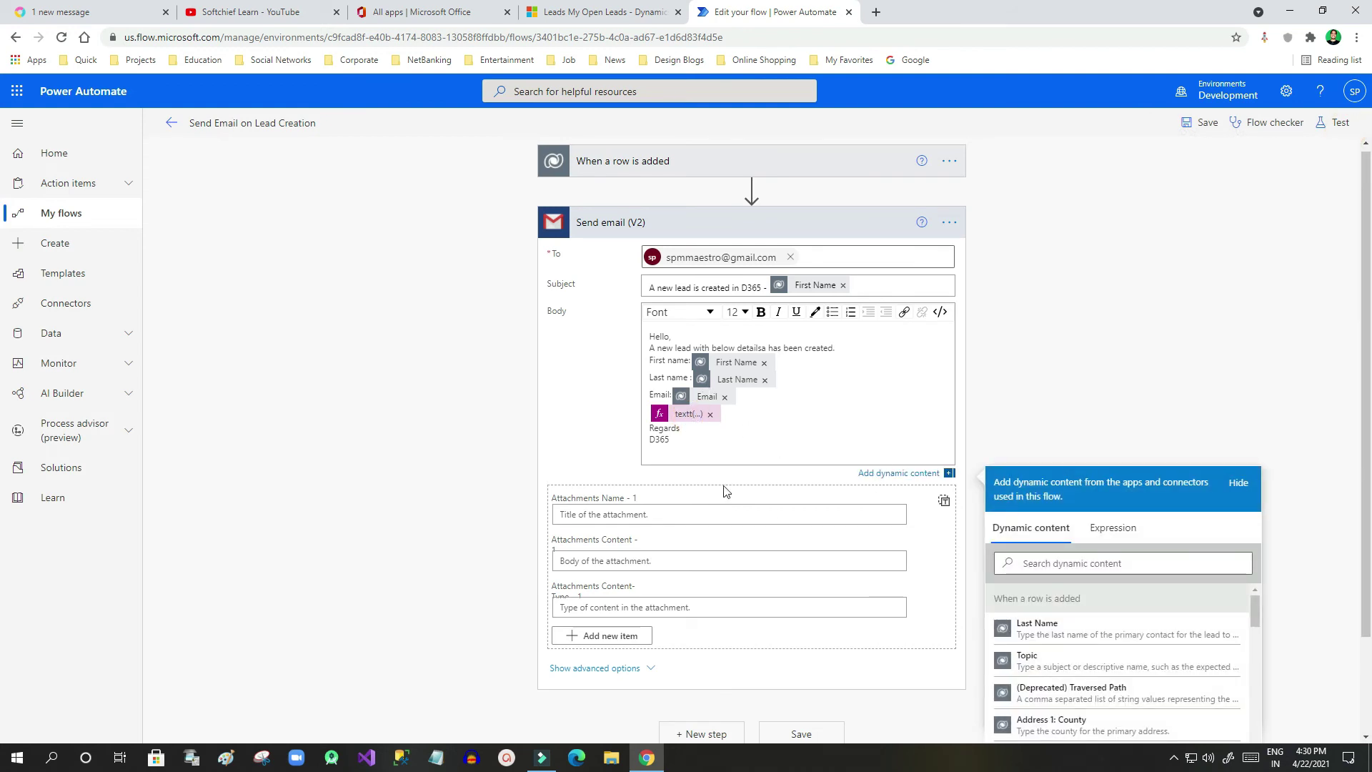
{"action": "left_click", "coordinate": [685, 422]}
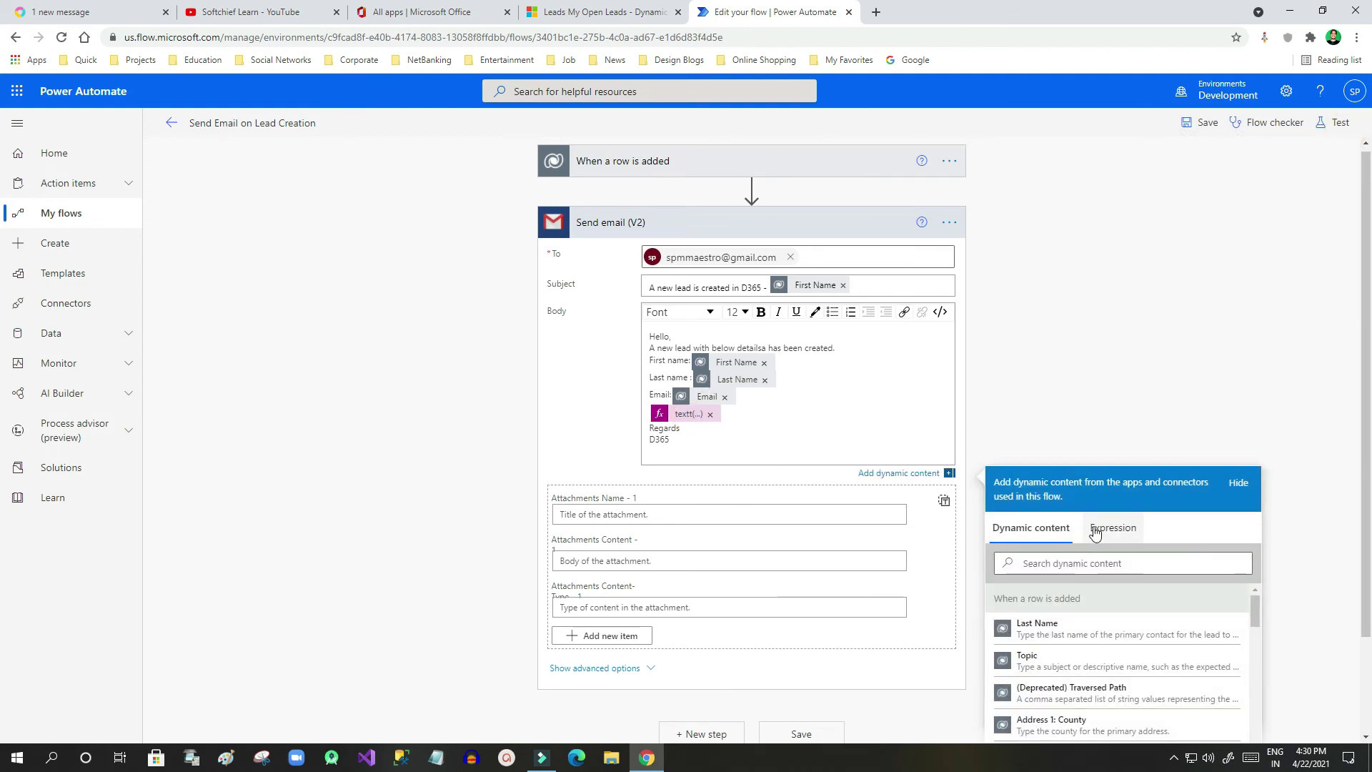
{"action": "left_click", "coordinate": [682, 414]}
{"action": "left_click", "coordinate": [708, 415]}
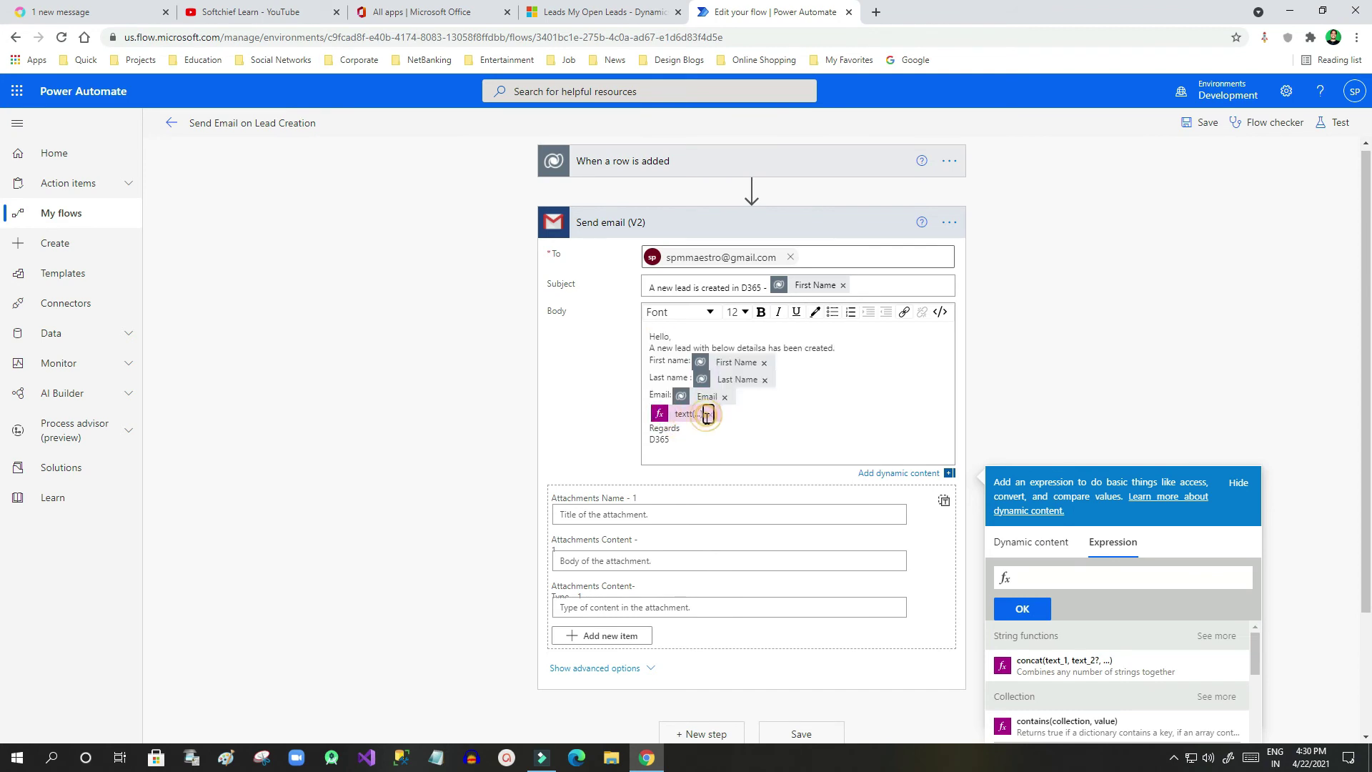
{"action": "left_click", "coordinate": [1082, 569]}
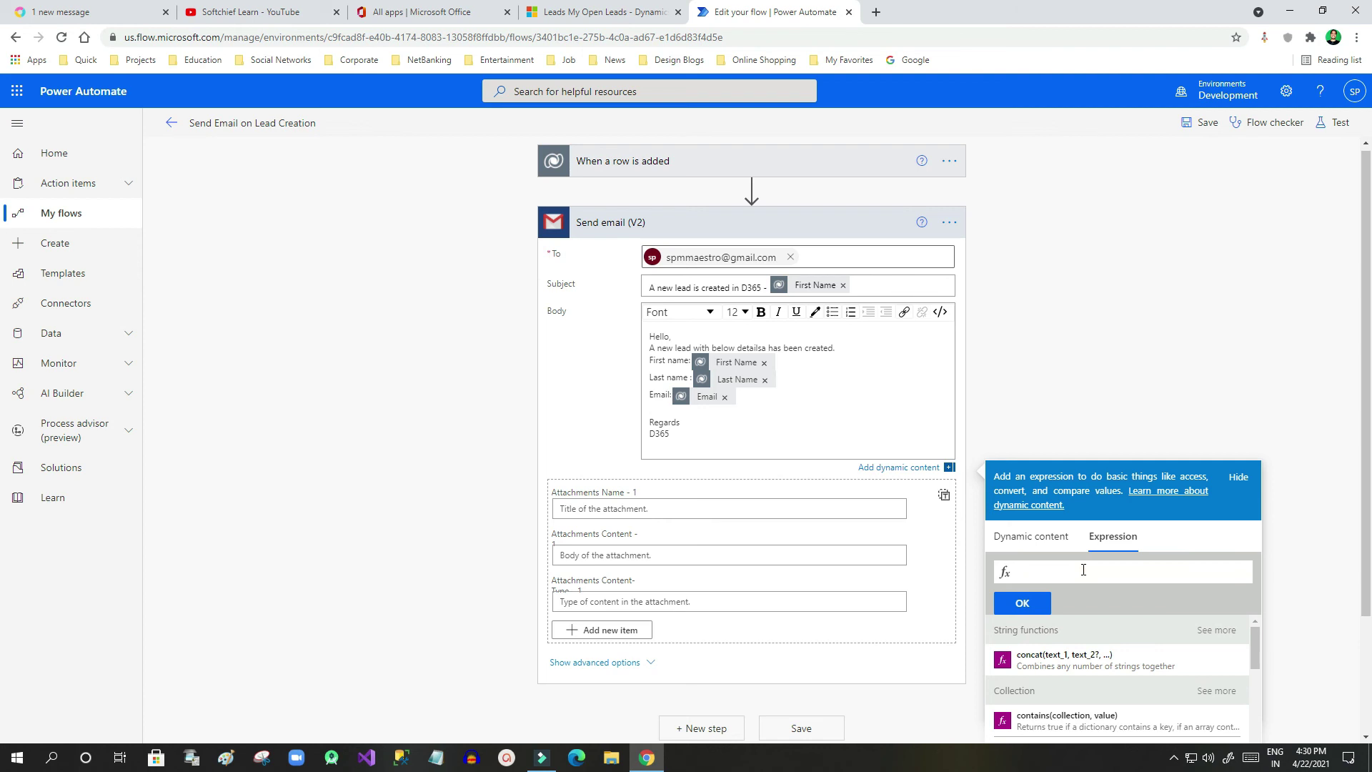
{"action": "type", "text": "text"}
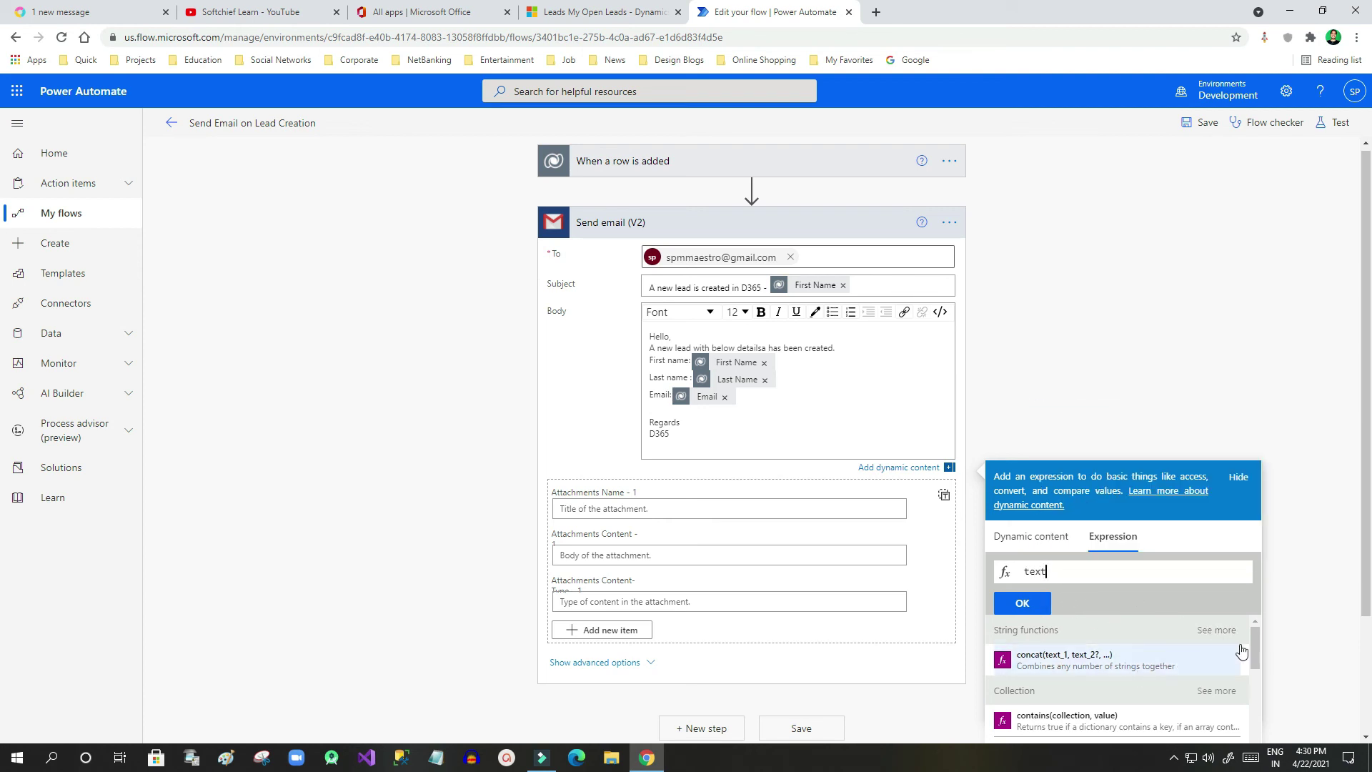
{"action": "left_click_drag", "start_coordinate": [1258, 652], "coordinate": [1220, 658]}
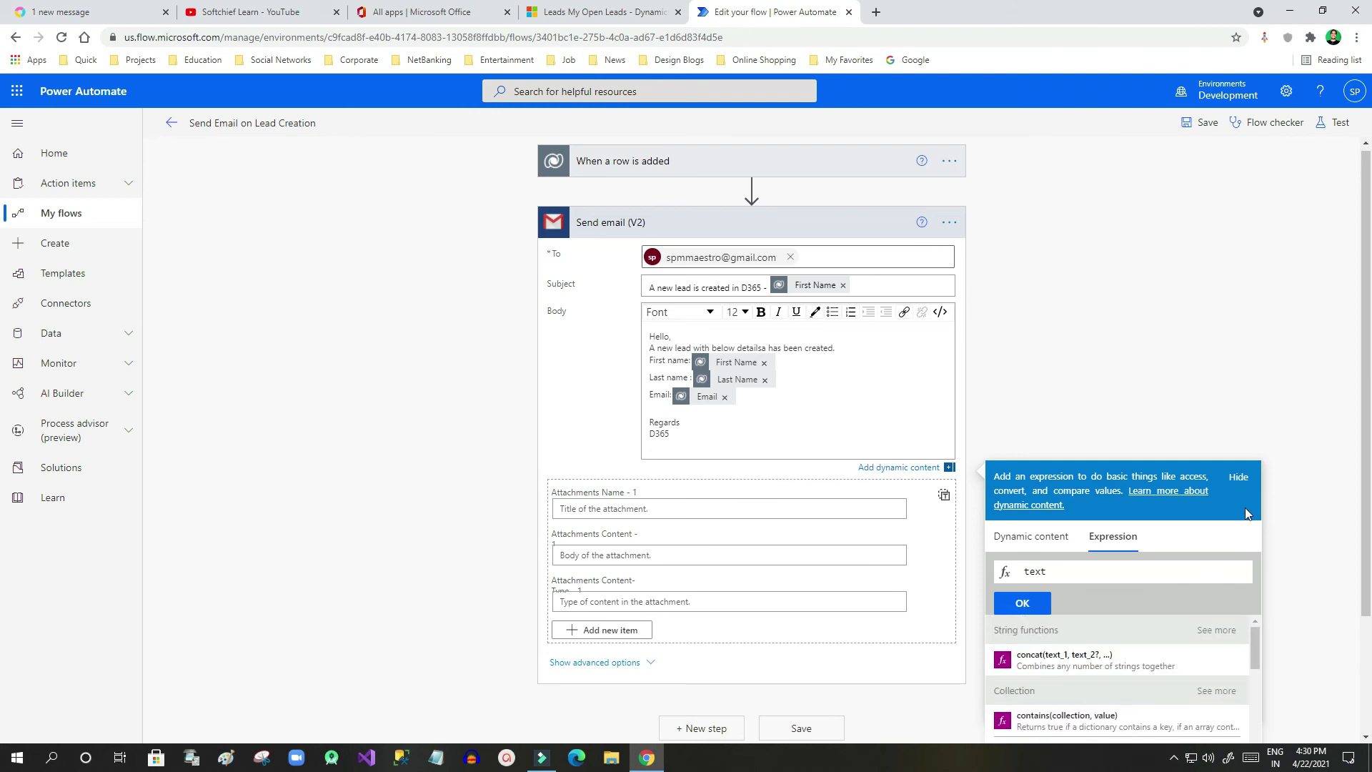
{"action": "left_click", "coordinate": [1239, 476]}
{"action": "left_click", "coordinate": [672, 426]}
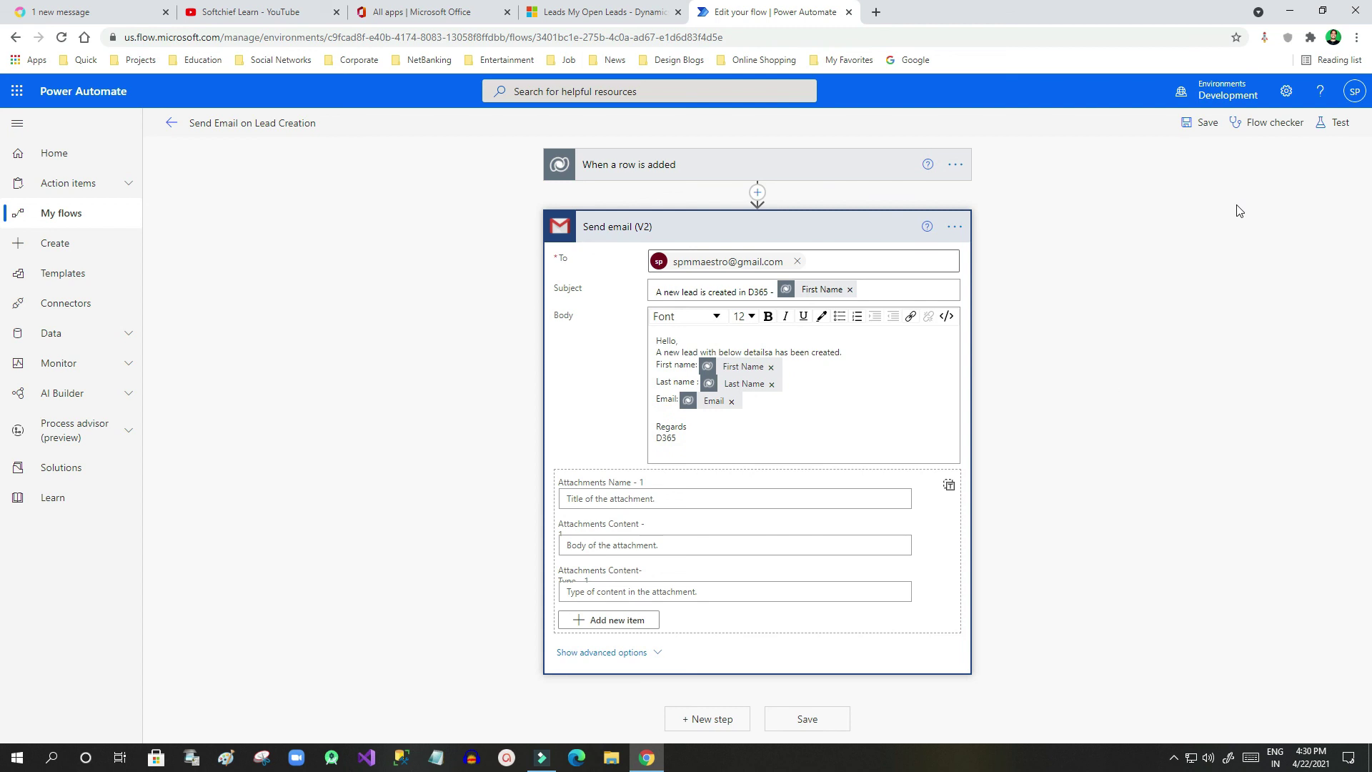
{"action": "left_click", "coordinate": [1260, 123]}
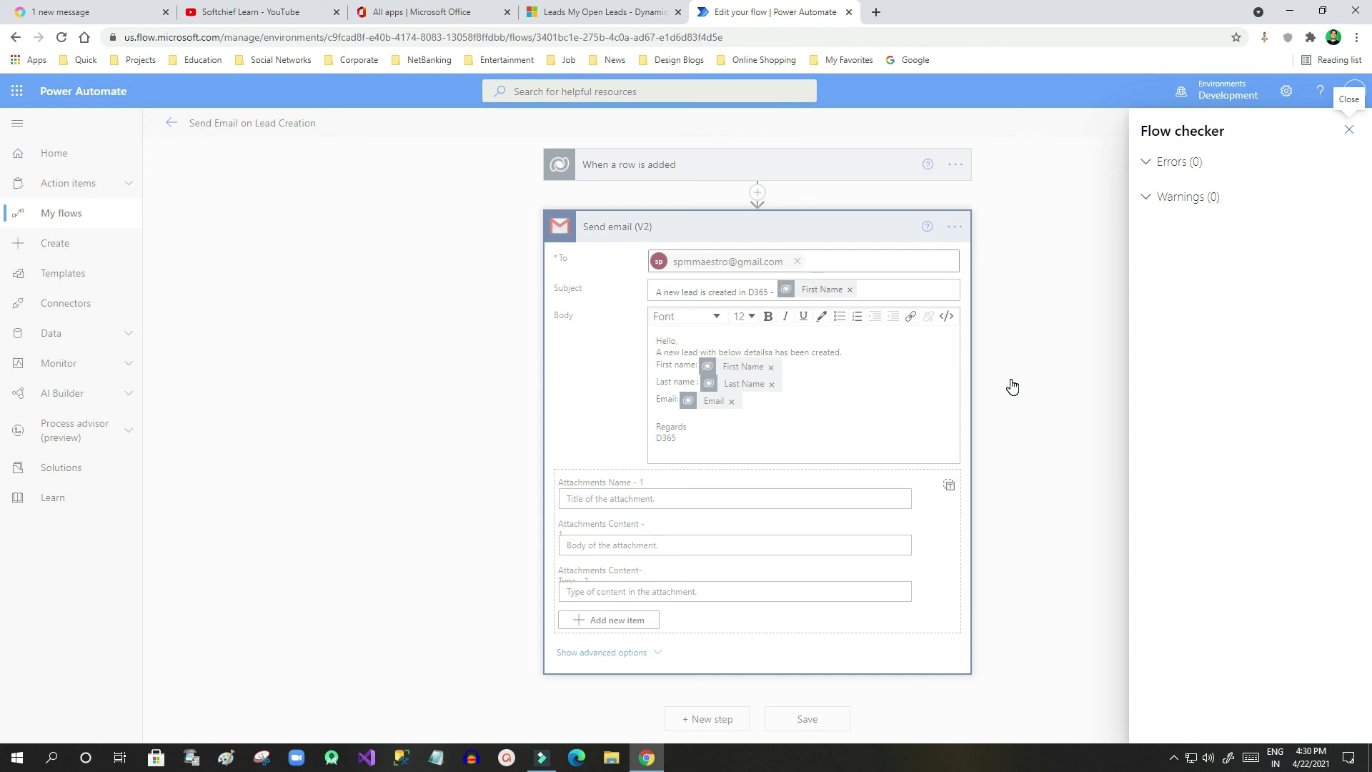
{"action": "left_click", "coordinate": [1011, 333]}
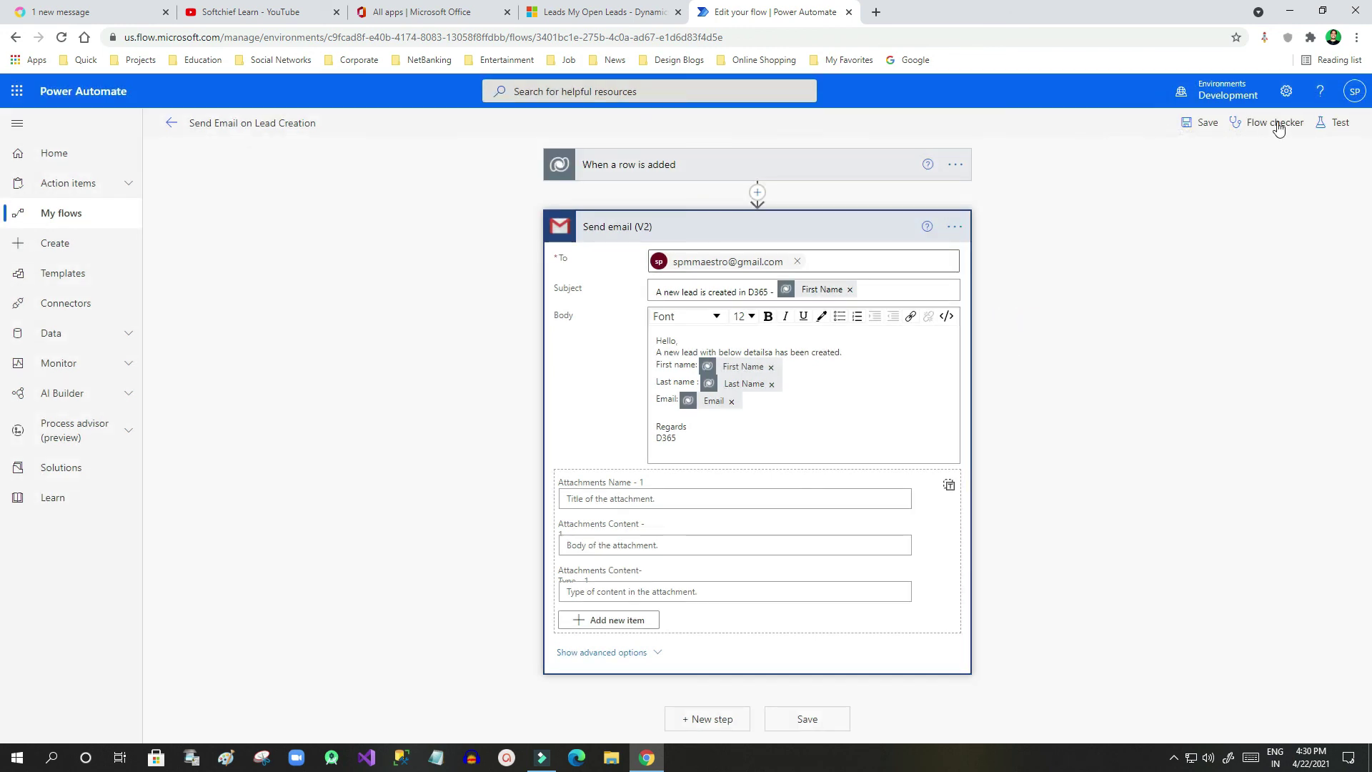